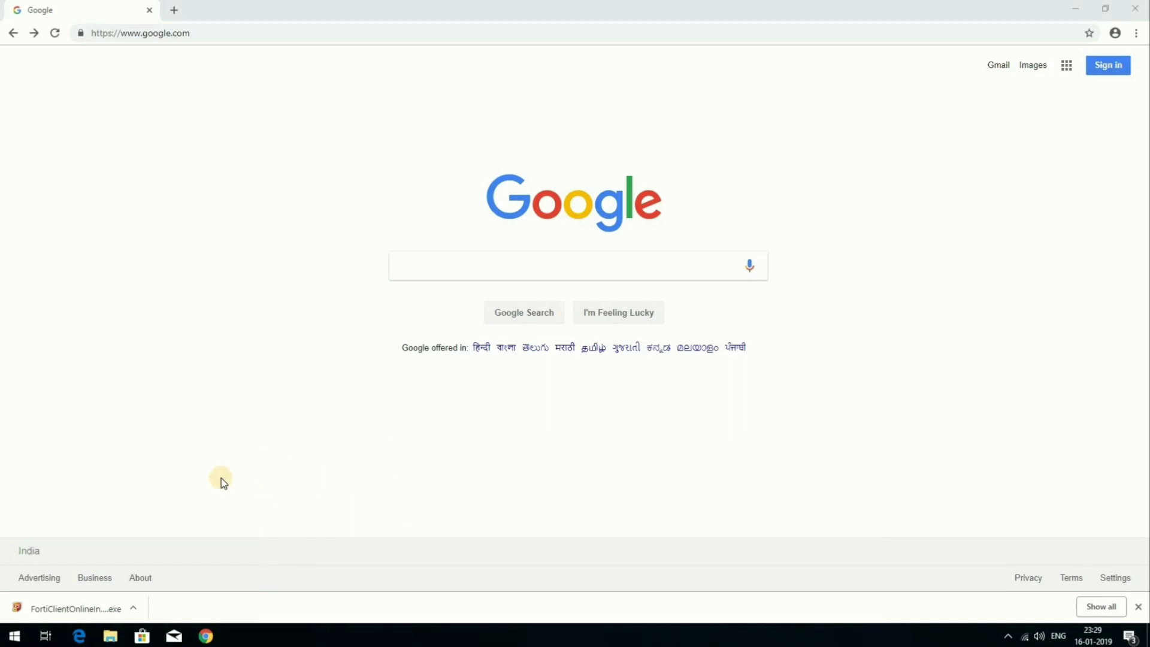
{"action": "left_click", "coordinate": [205, 34]}
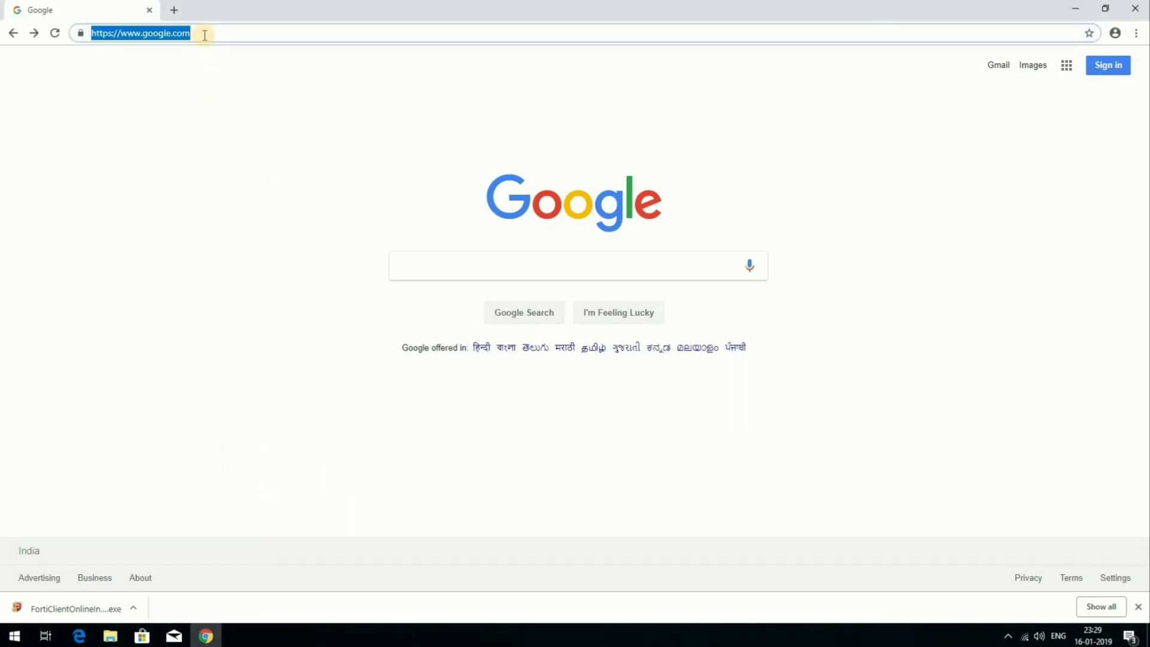
{"action": "type", "text": "htt"}
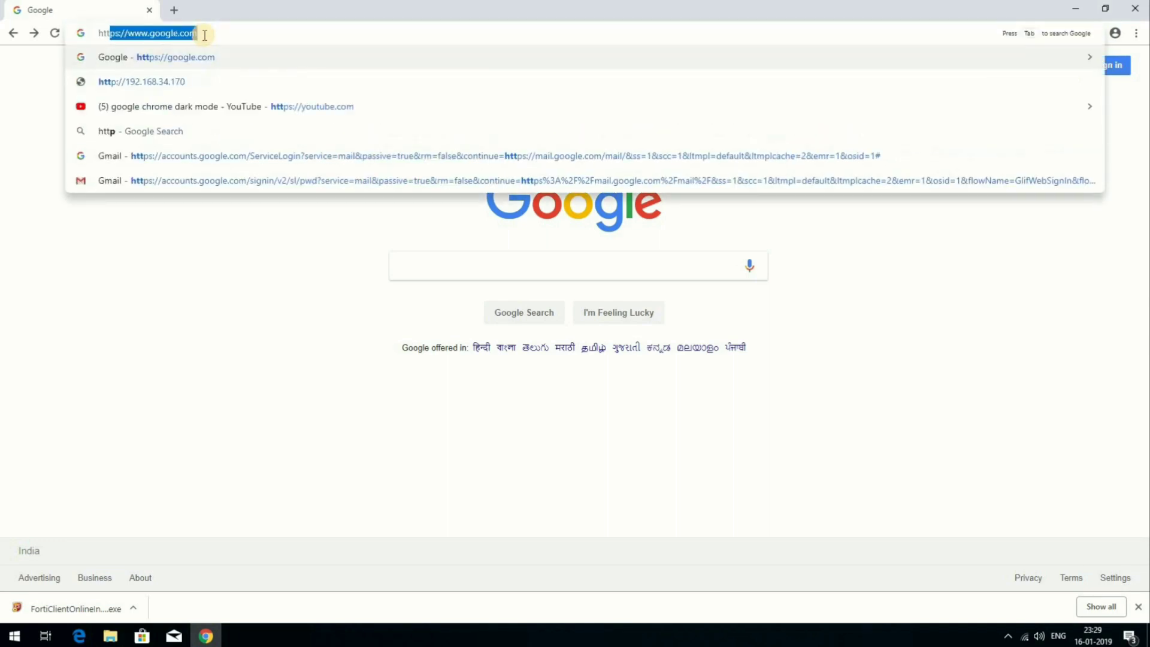
{"action": "type", "text": "ps://"}
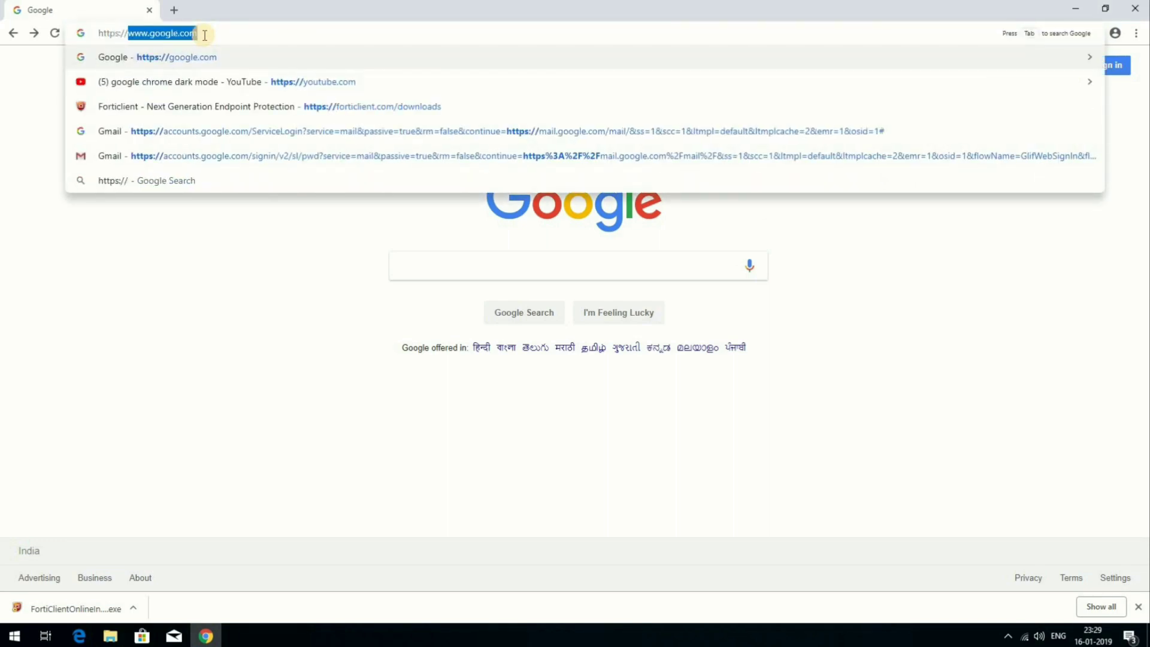
{"action": "type", "text": "forti"}
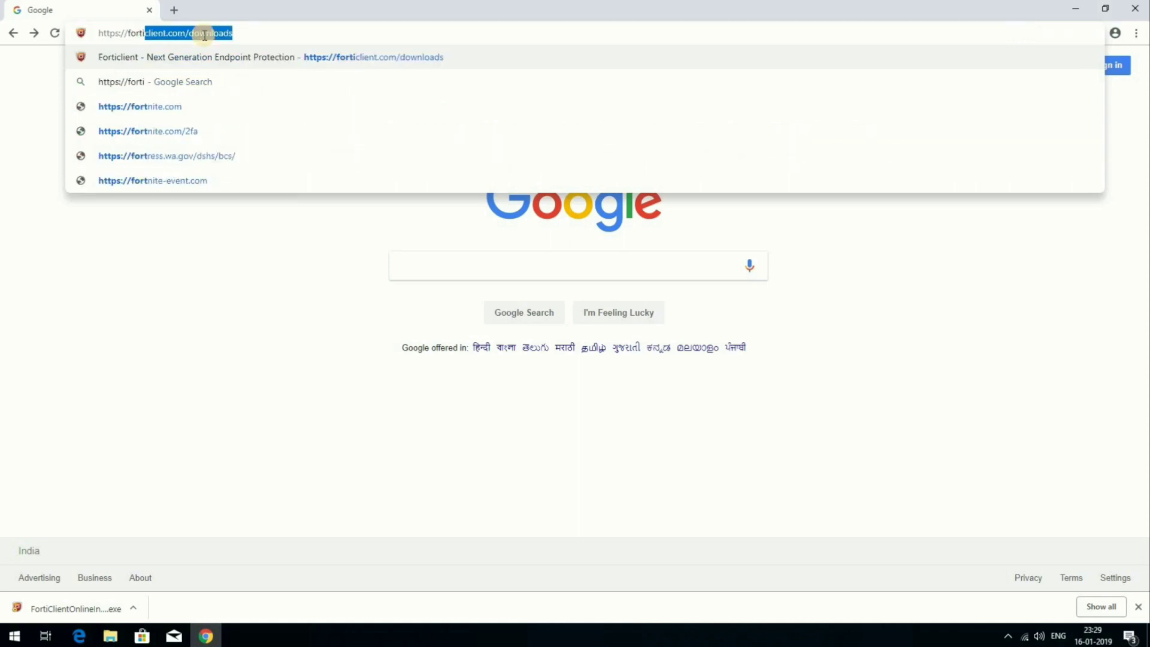
{"action": "type", "text": "client."}
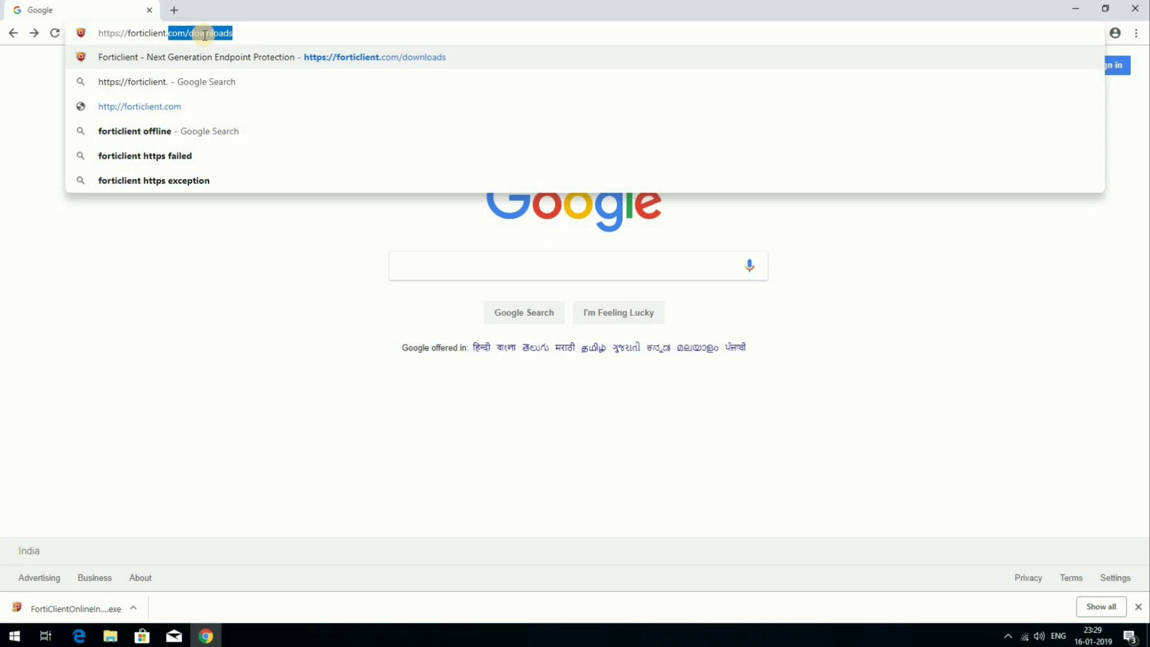
{"action": "type", "text": "com/downloads"}
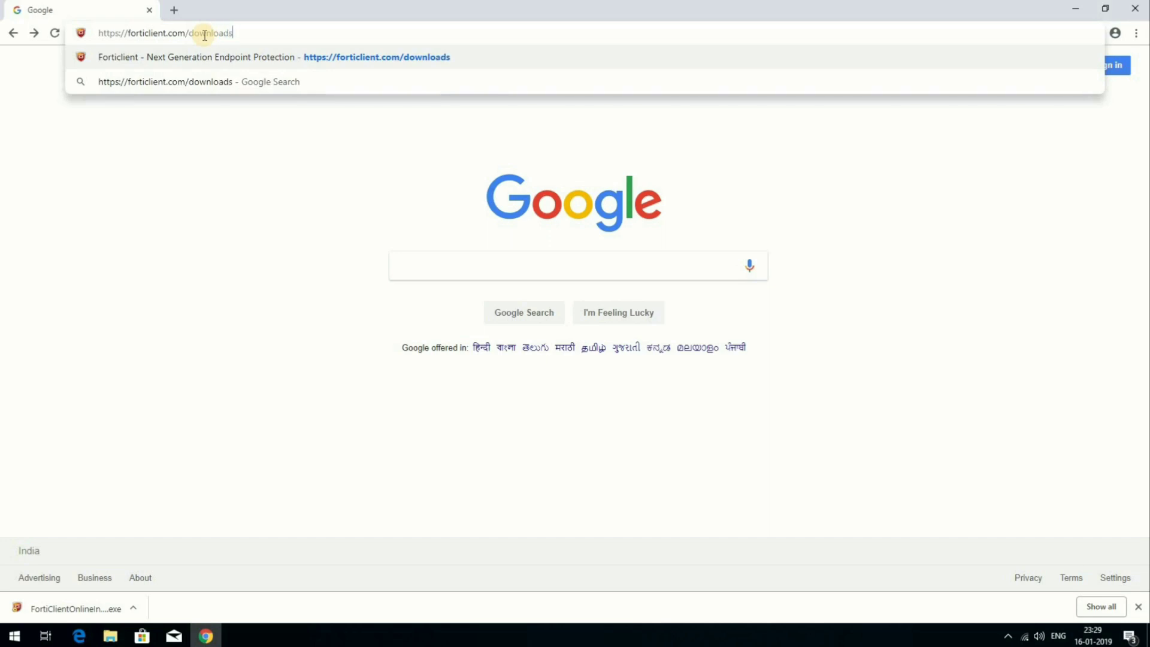
{"action": "key", "text": "Return"}
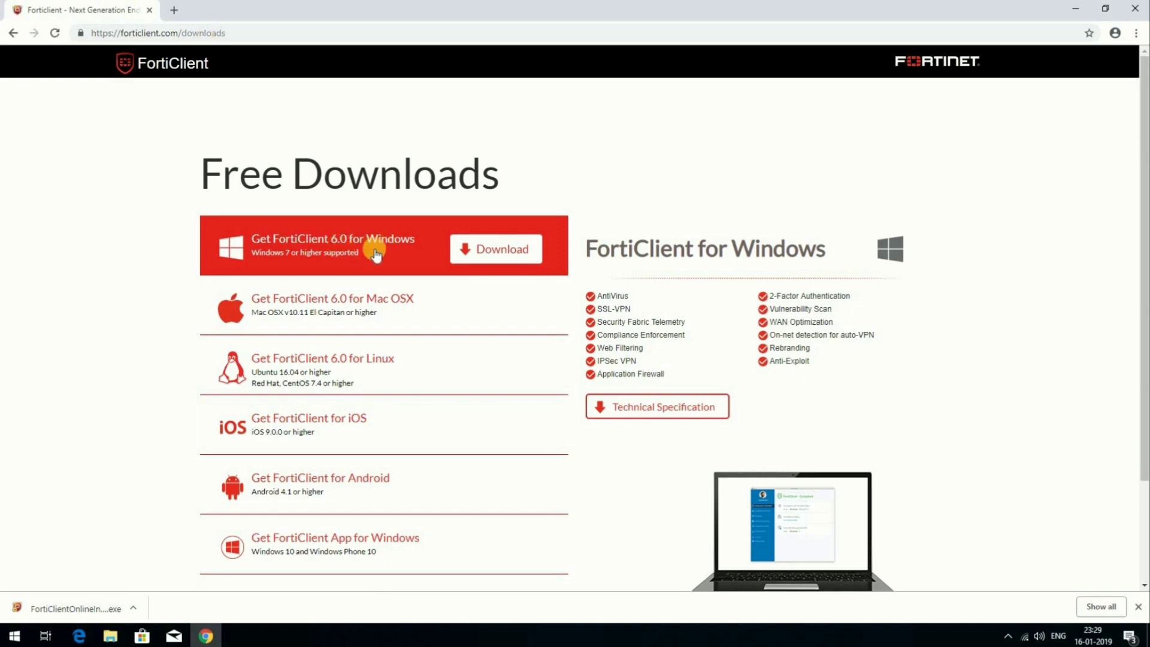
Step: Save the FortiClient 6.0 for Windows download link to the Desktop
{"action": "right_click", "coordinate": [499, 252]}
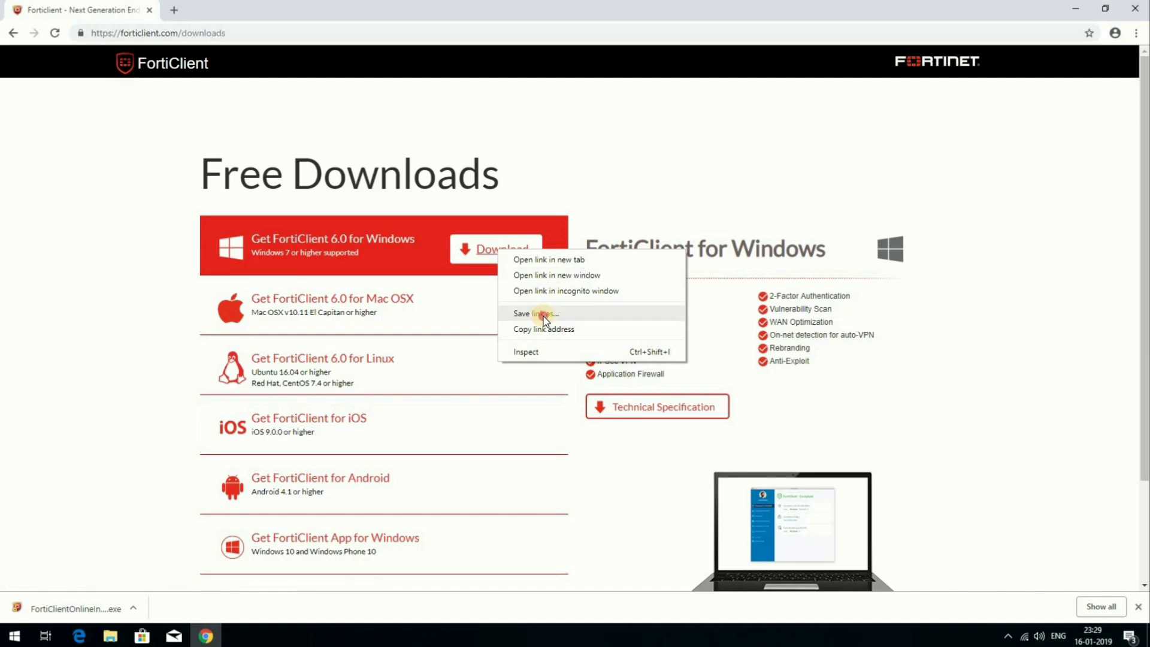
{"action": "left_click", "coordinate": [544, 314]}
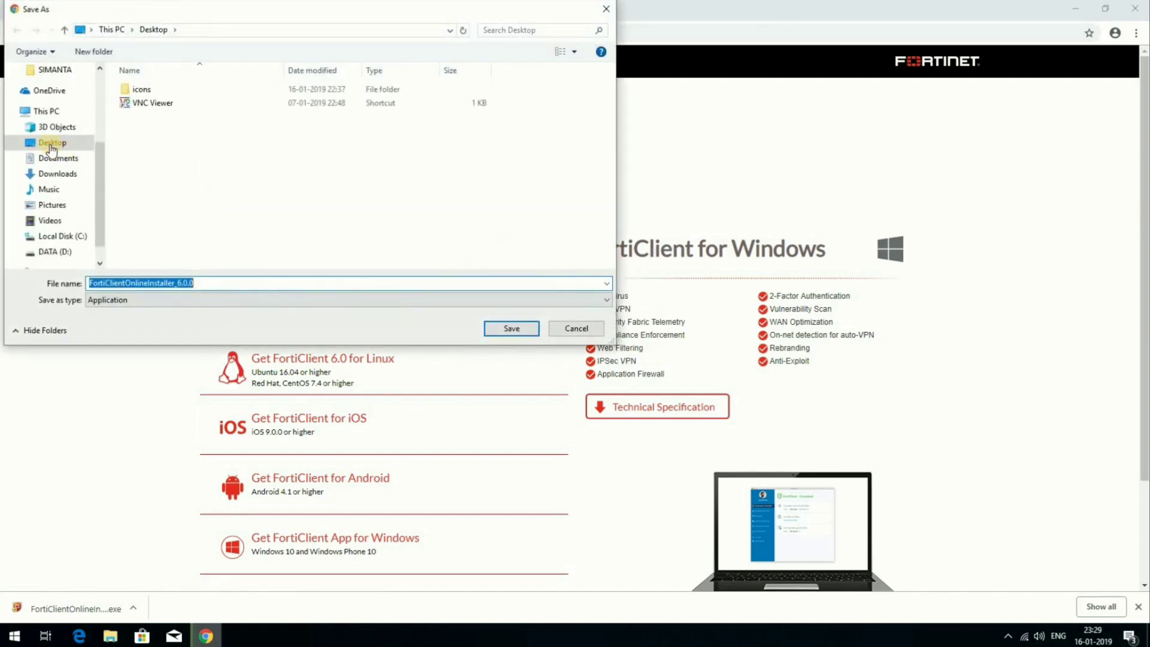
{"action": "left_click", "coordinate": [49, 146]}
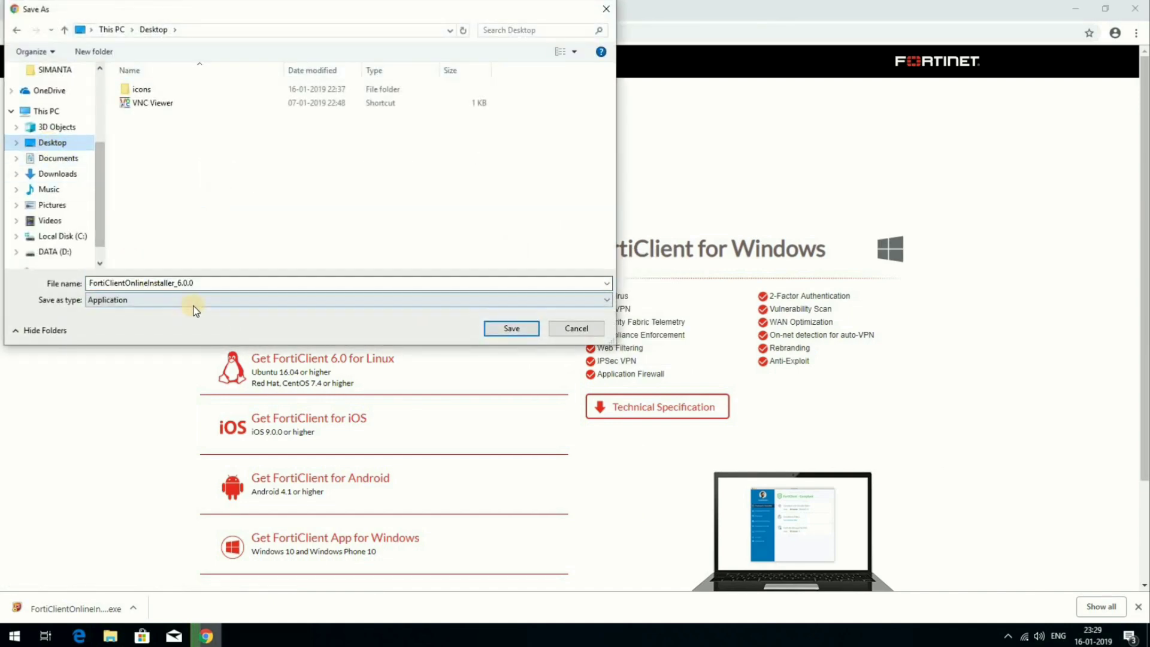
{"action": "left_click", "coordinate": [512, 330]}
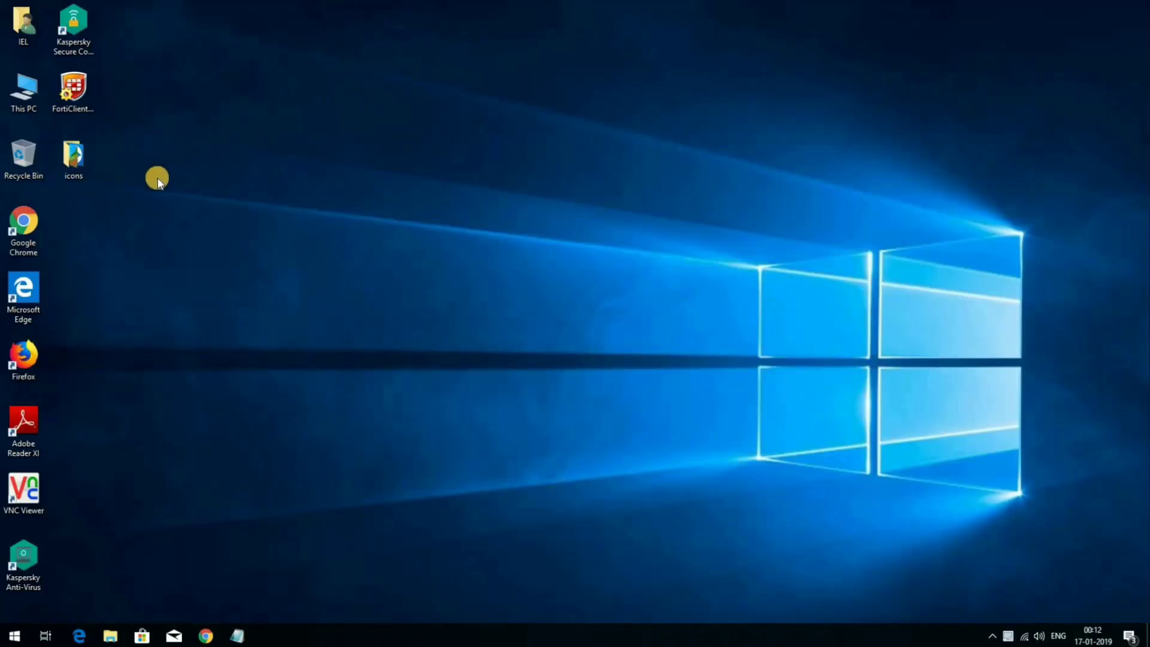
Step: Run FortiClientOnlineInstaller_6.0.0 from the desktop as administrator
{"action": "left_click", "coordinate": [69, 87]}
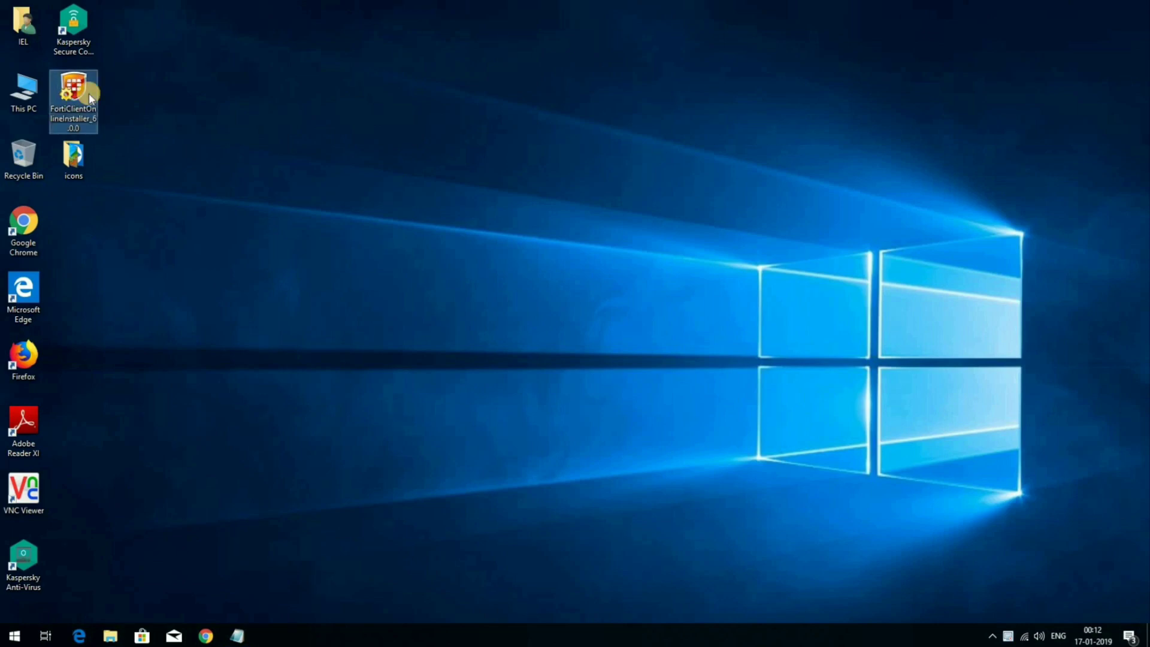
{"action": "right_click", "coordinate": [90, 96]}
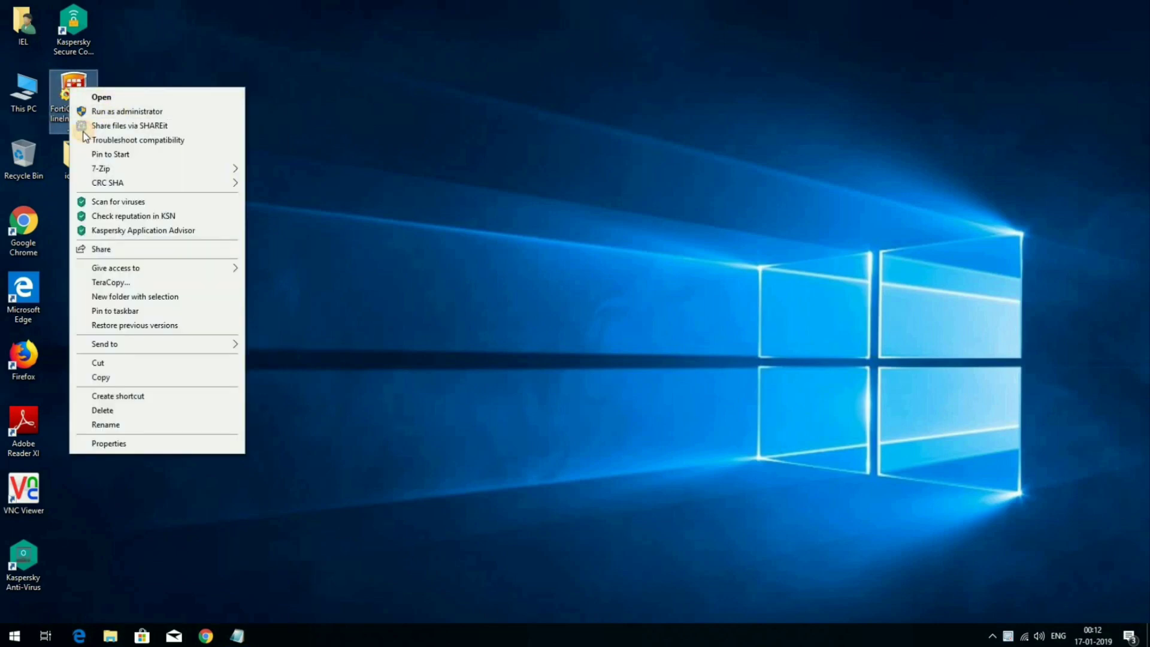
{"action": "key", "text": "Escape"}
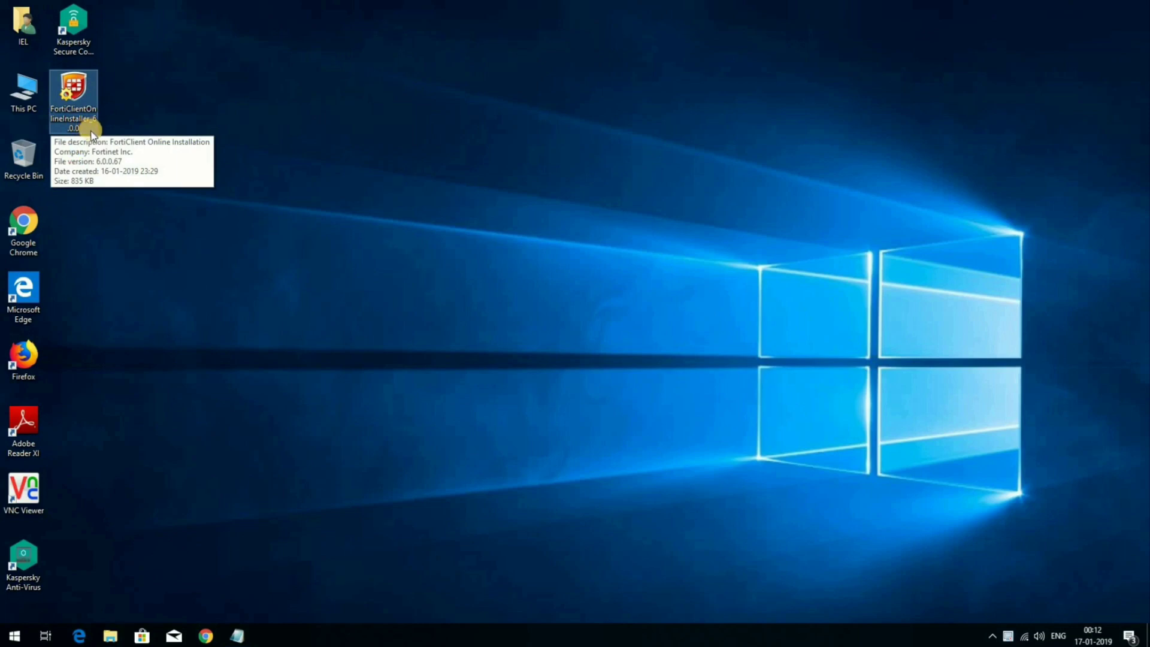
{"action": "right_click", "coordinate": [79, 94]}
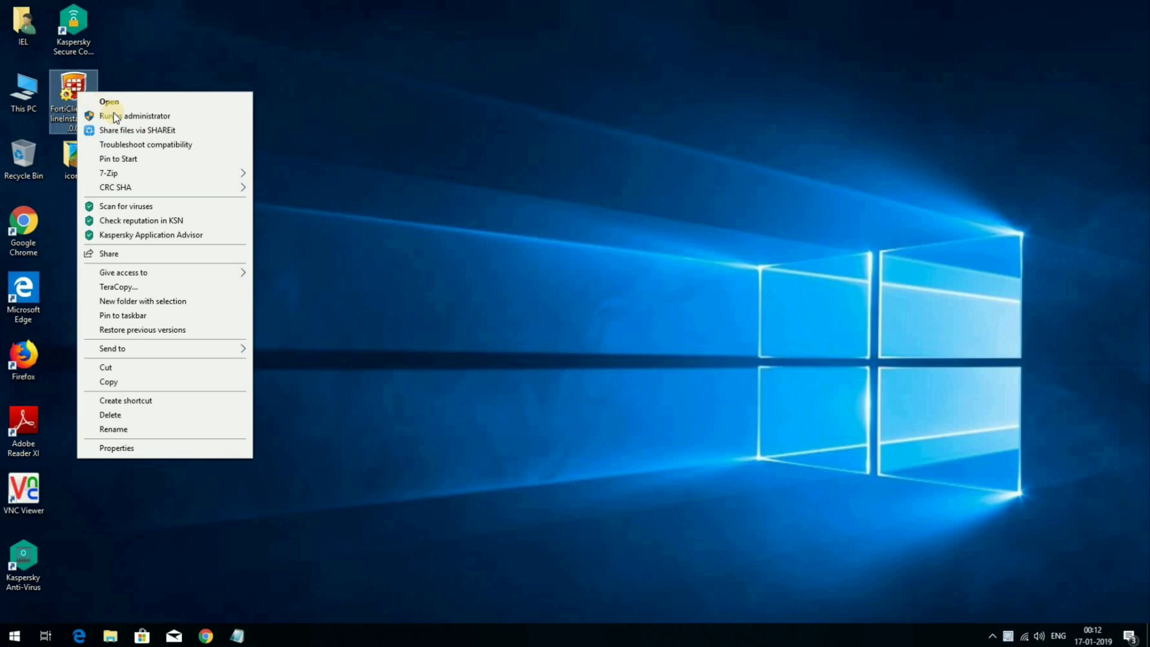
{"action": "left_click", "coordinate": [167, 117]}
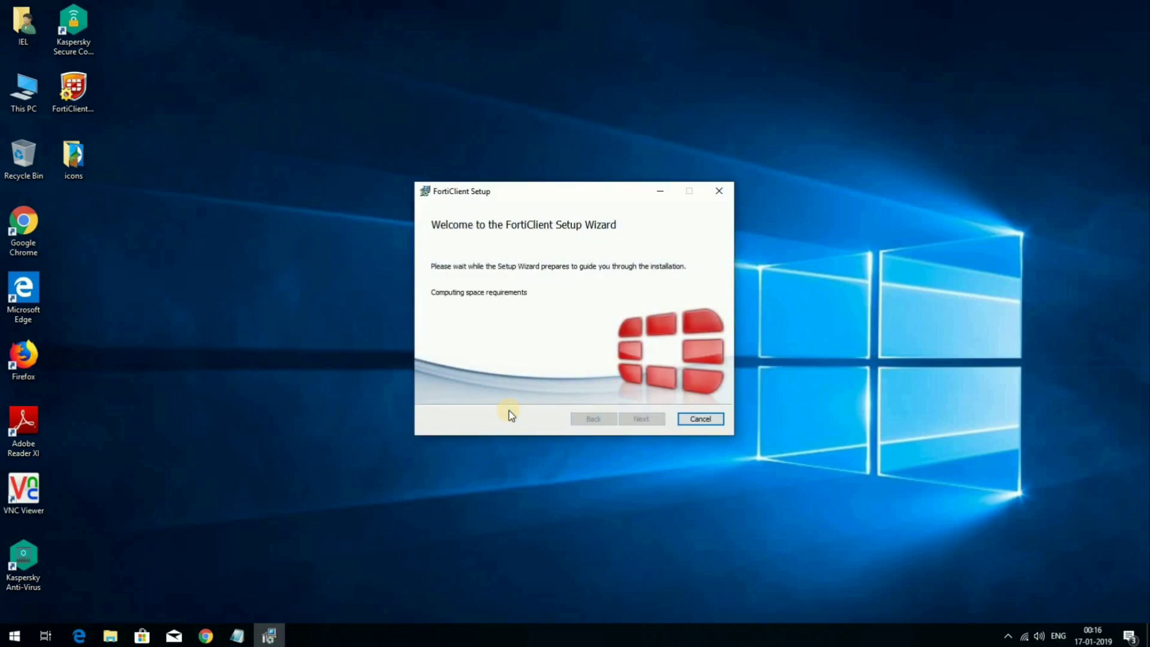
Step: Accept the license, keep Secure Remote Access and the default install folder, and install FortiClient
{"action": "left_click", "coordinate": [465, 422]}
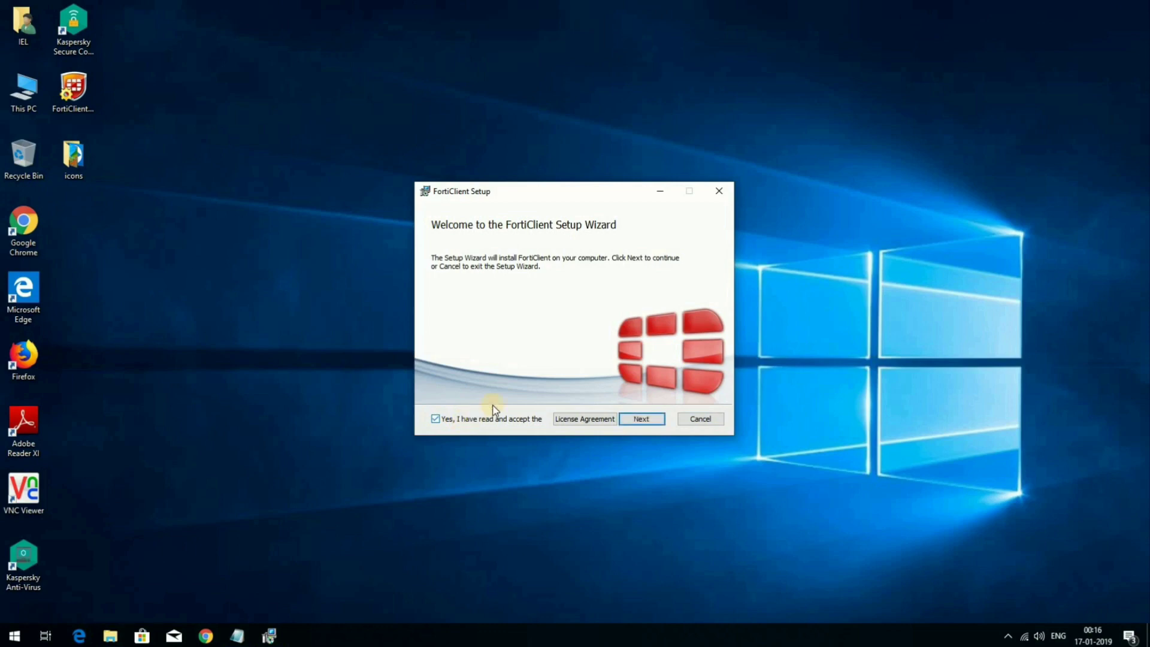
{"action": "left_click", "coordinate": [643, 419]}
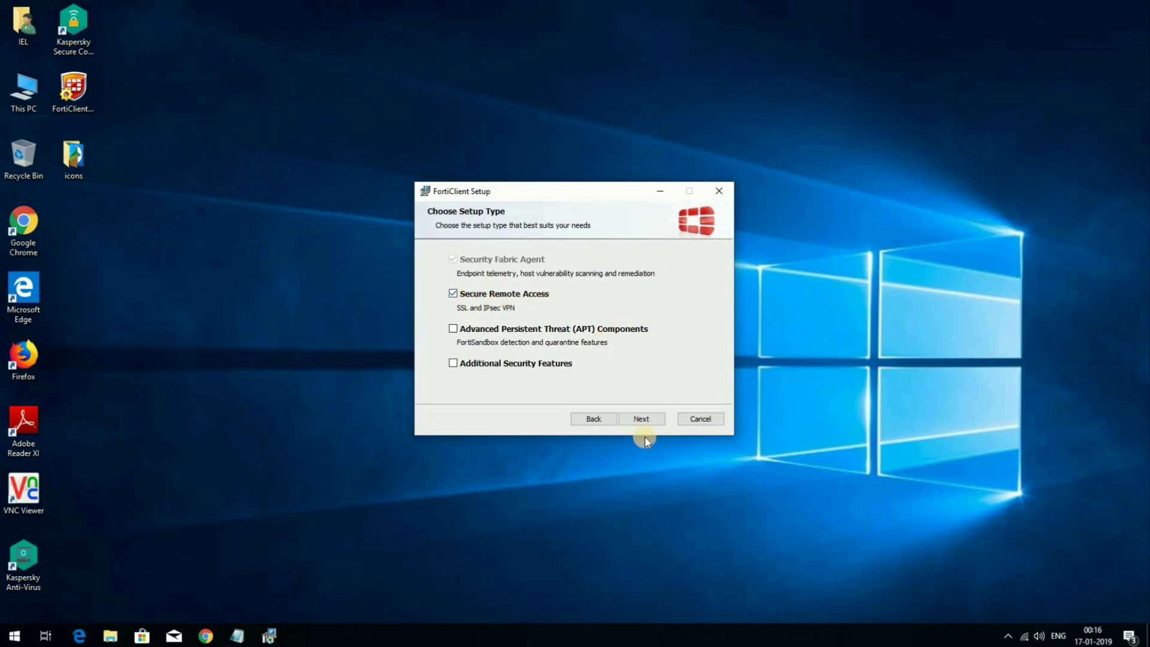
{"action": "left_click", "coordinate": [644, 419]}
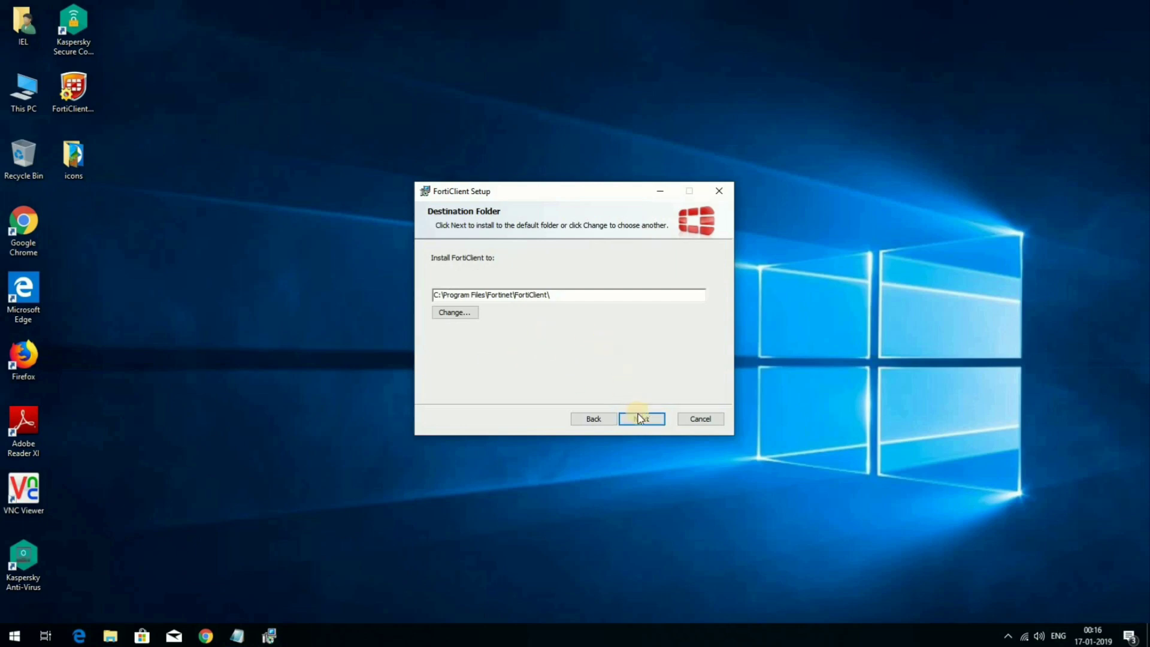
{"action": "left_click", "coordinate": [642, 424]}
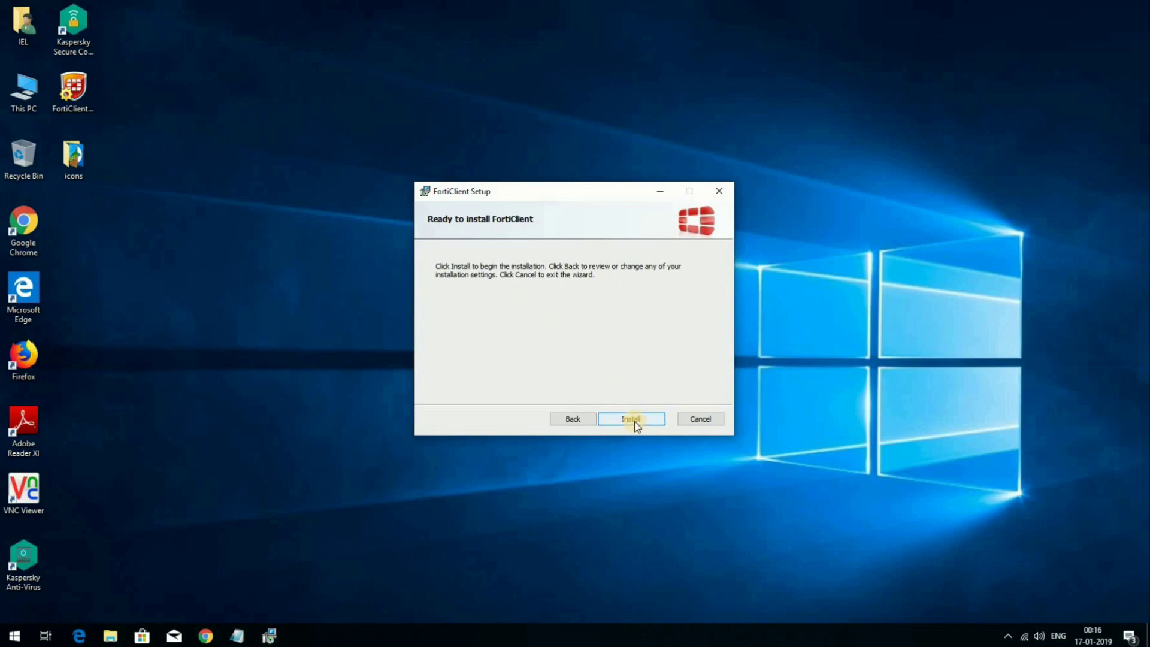
{"action": "left_click", "coordinate": [634, 421]}
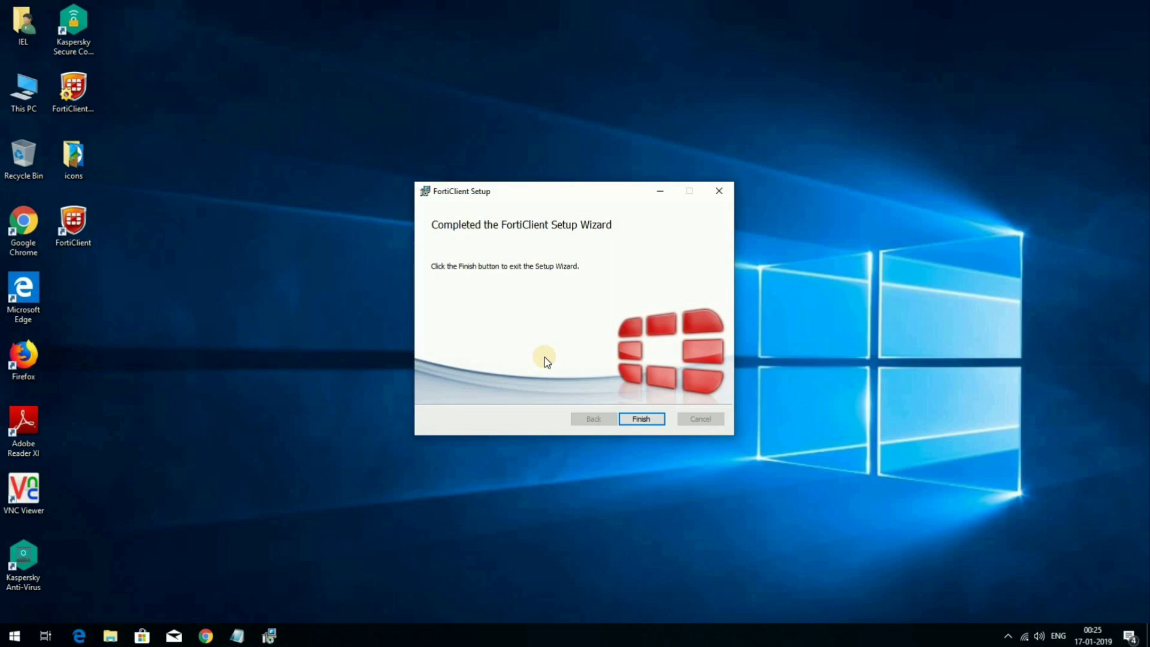
Step: Close the finished setup wizard and check the new FortiClient shortcut and tray icons
{"action": "left_click", "coordinate": [642, 422]}
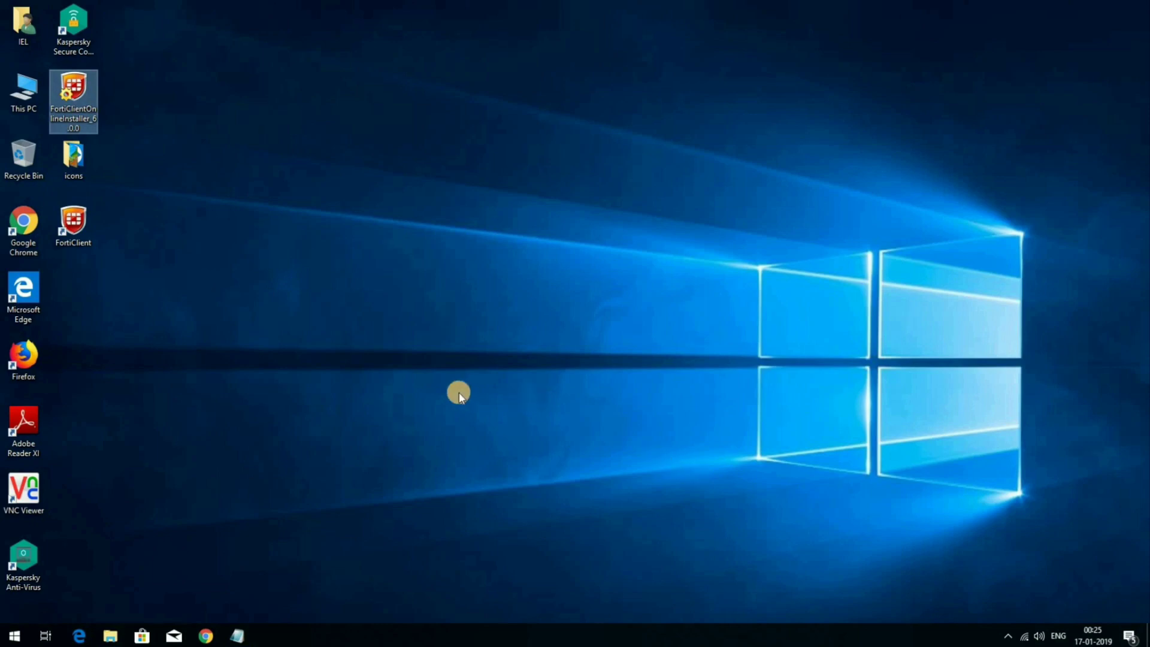
{"action": "left_click", "coordinate": [119, 268]}
{"action": "left_click", "coordinate": [81, 228]}
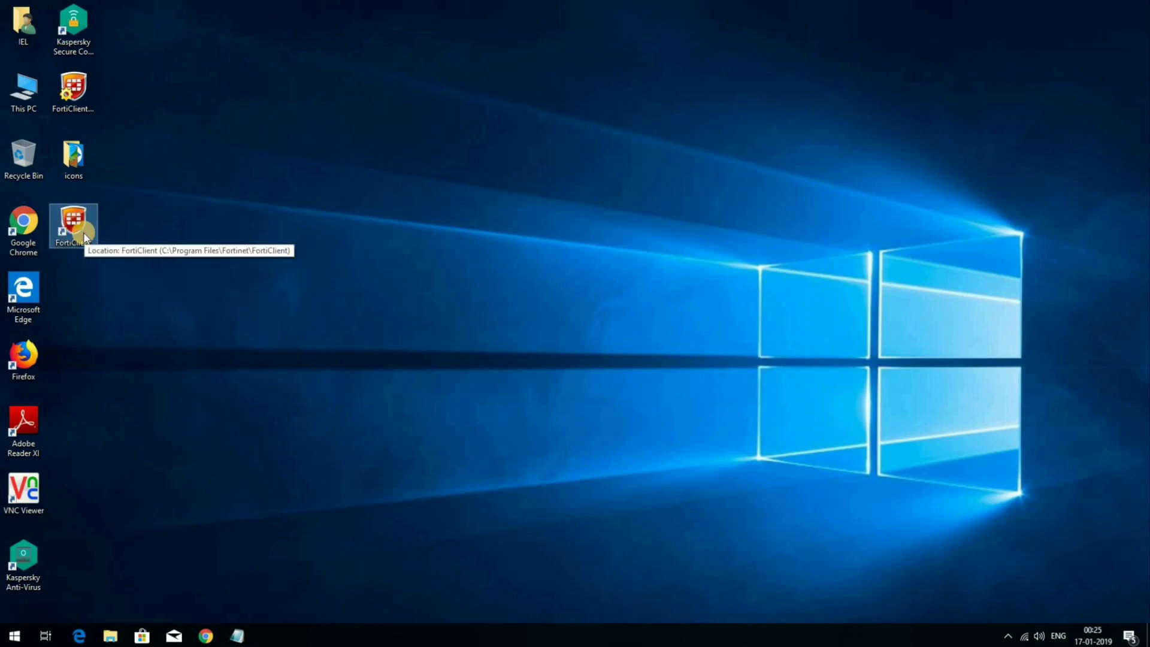
{"action": "left_click", "coordinate": [1007, 640]}
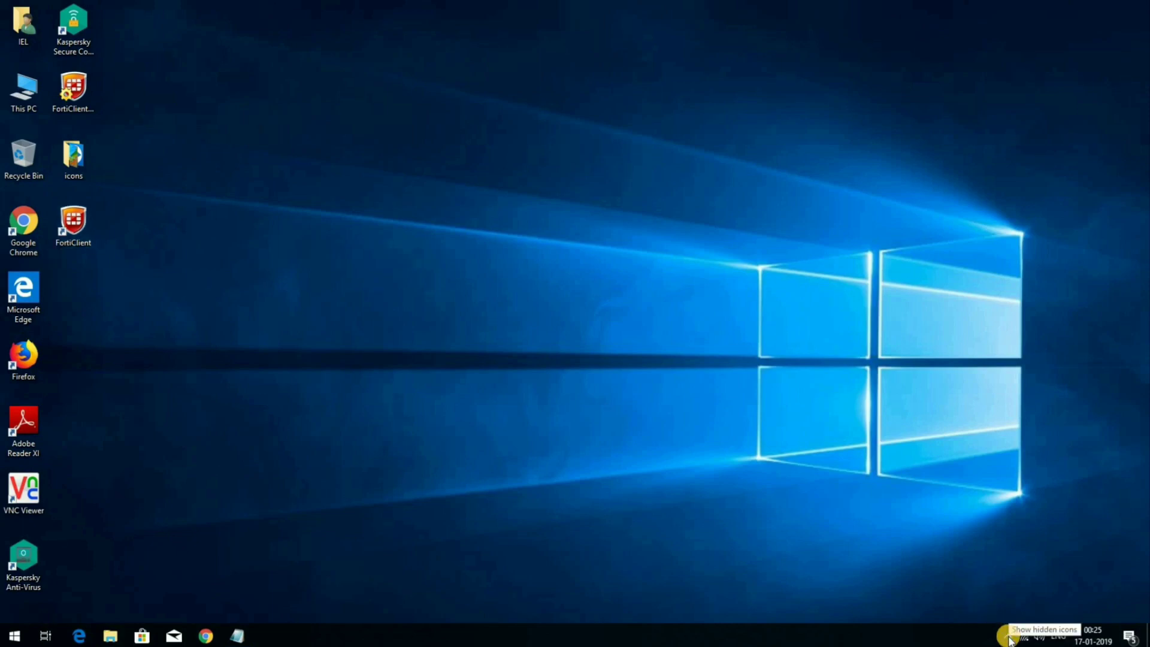
{"action": "left_click", "coordinate": [1009, 638]}
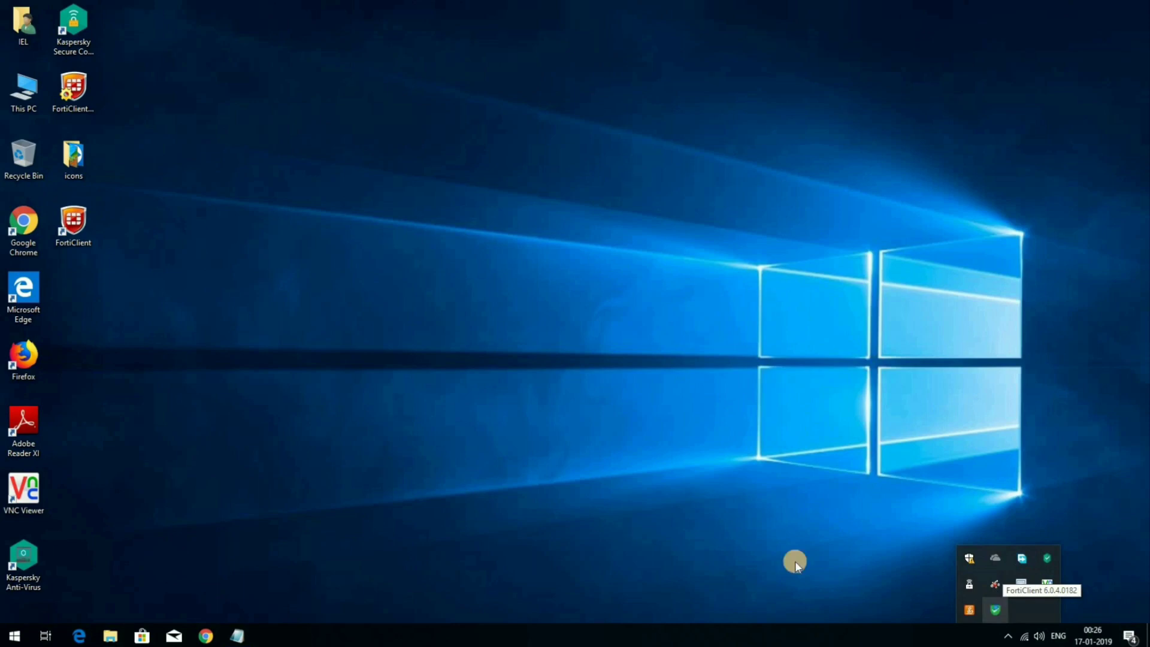
Step: Search Windows for 'forticlie' and launch the FortiClient desktop app
{"action": "right_click", "coordinate": [16, 637]}
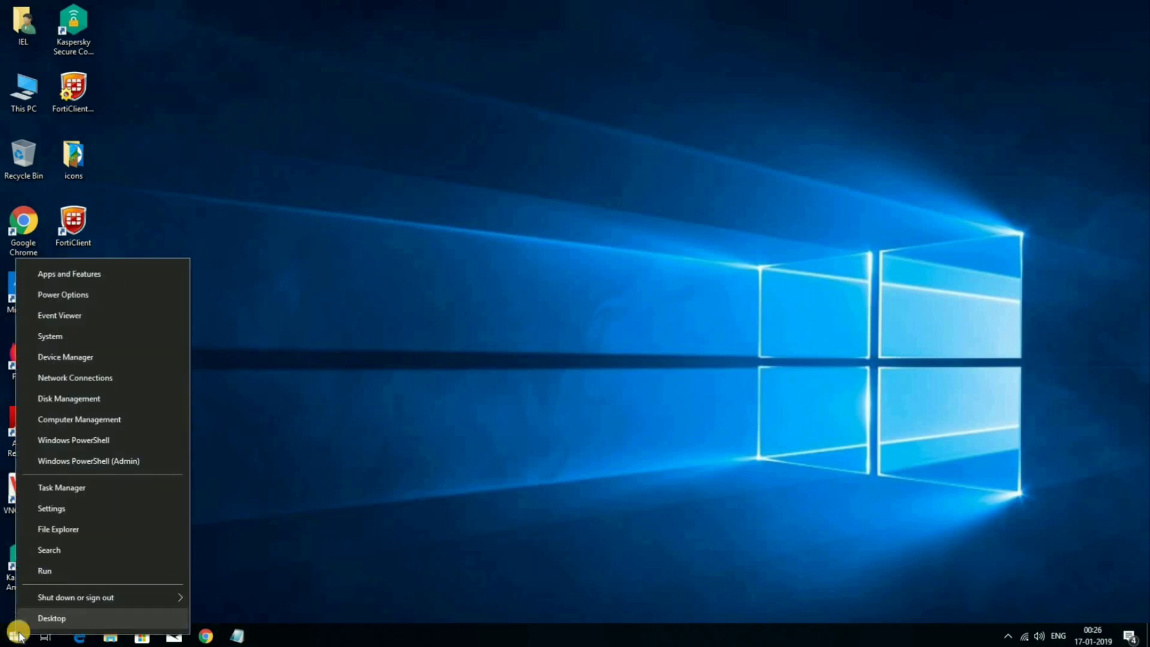
{"action": "left_click", "coordinate": [66, 551]}
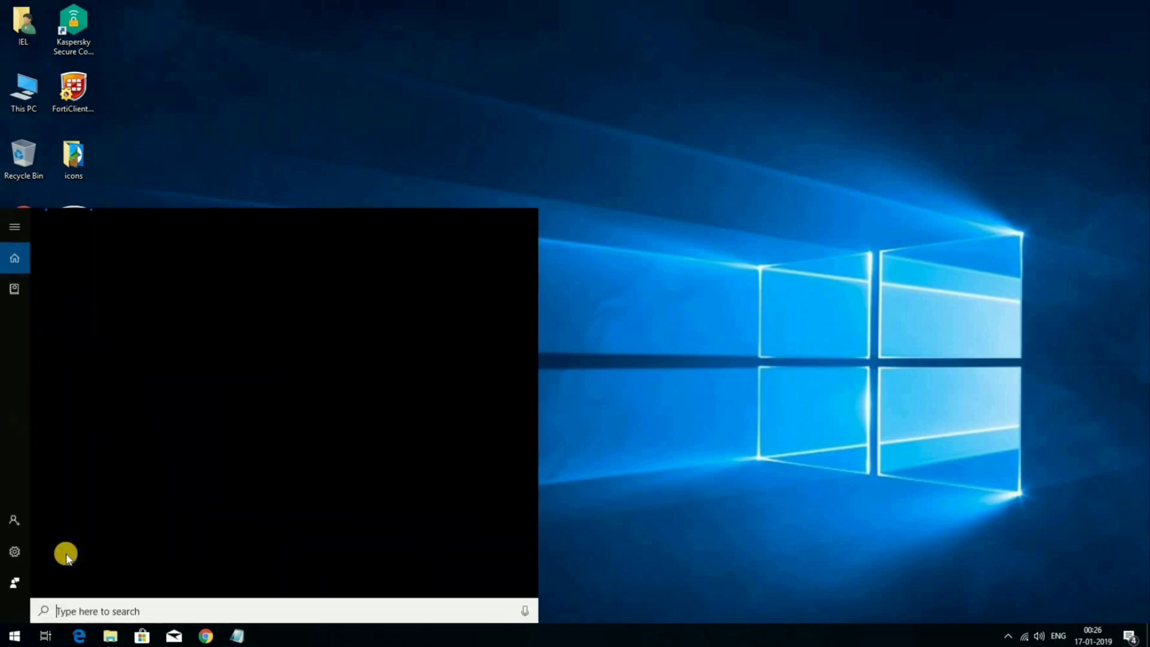
{"action": "type", "text": "forticlie"}
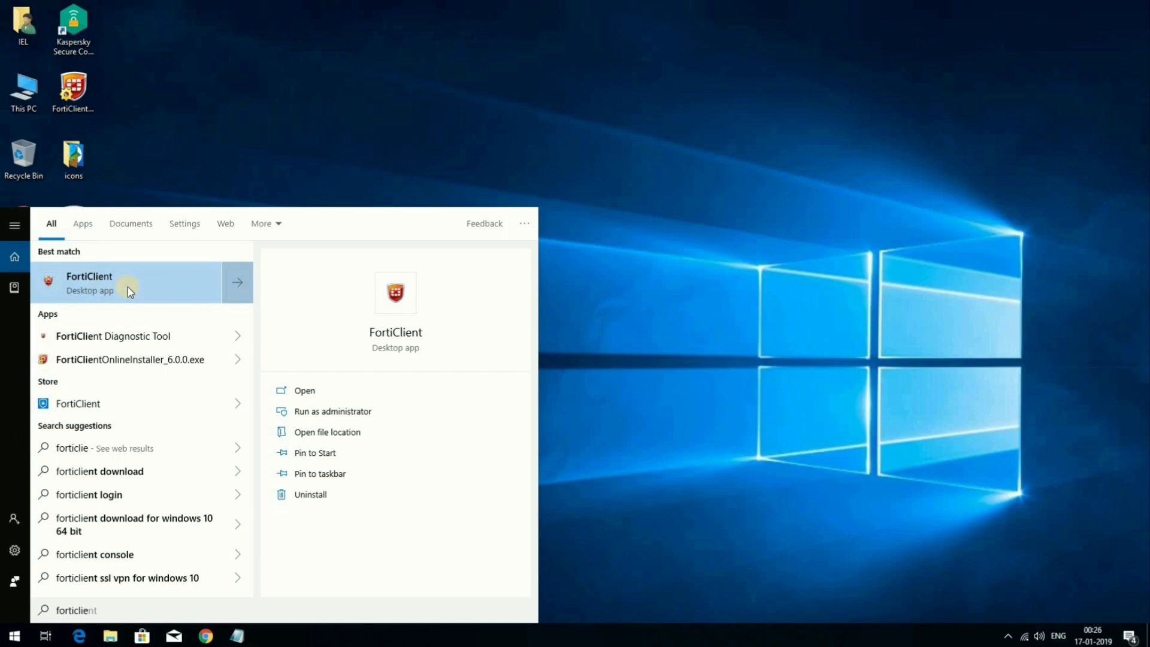
{"action": "left_click", "coordinate": [306, 393]}
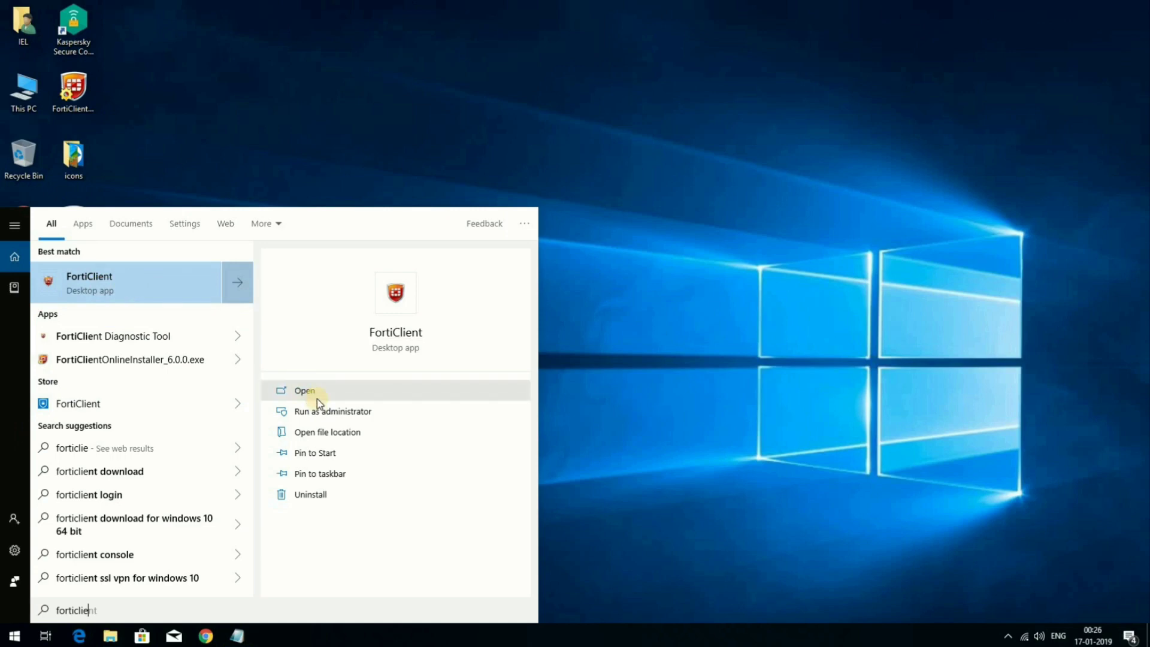
{"action": "left_click", "coordinate": [124, 293]}
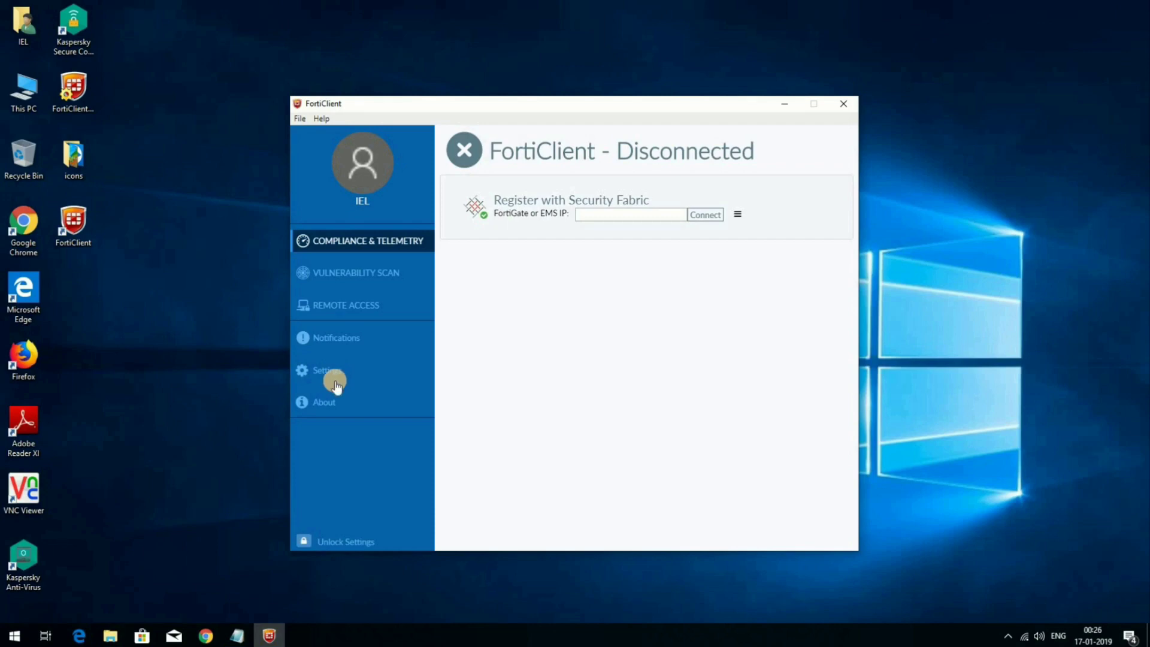
Step: Switch FortiClient to its Remote Access page
{"action": "left_click", "coordinate": [355, 307]}
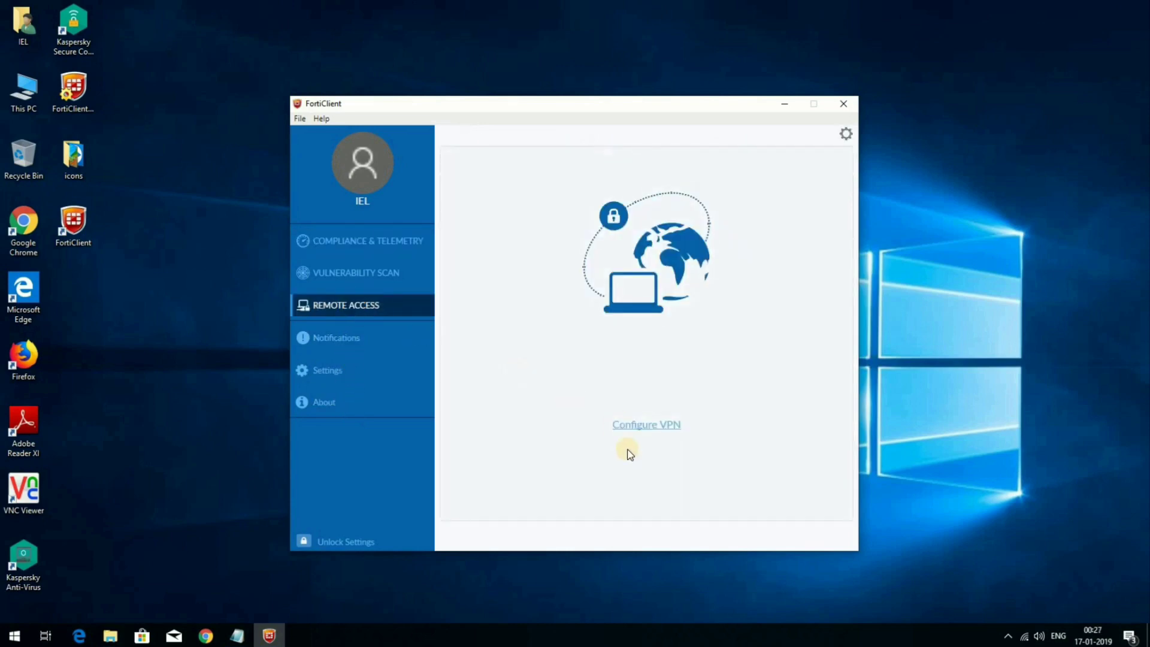
Step: Add an IPsec VPN named VPN with description, pasted remote gateway and pre-shared key, and save
{"action": "left_click", "coordinate": [651, 427]}
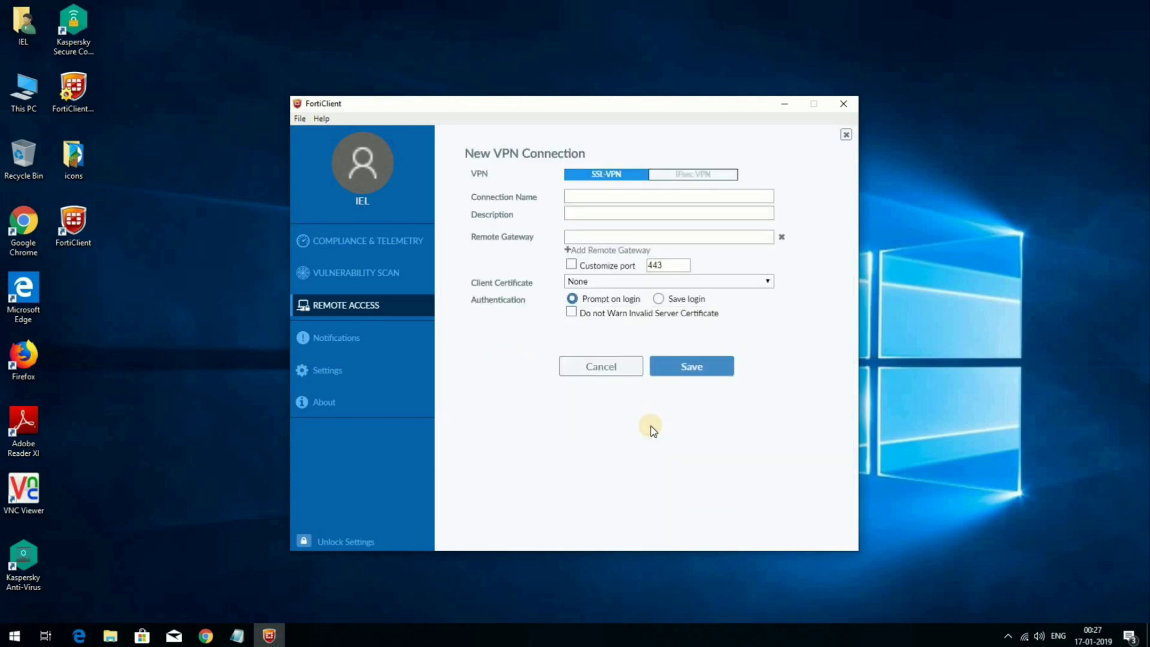
{"action": "left_click", "coordinate": [599, 175]}
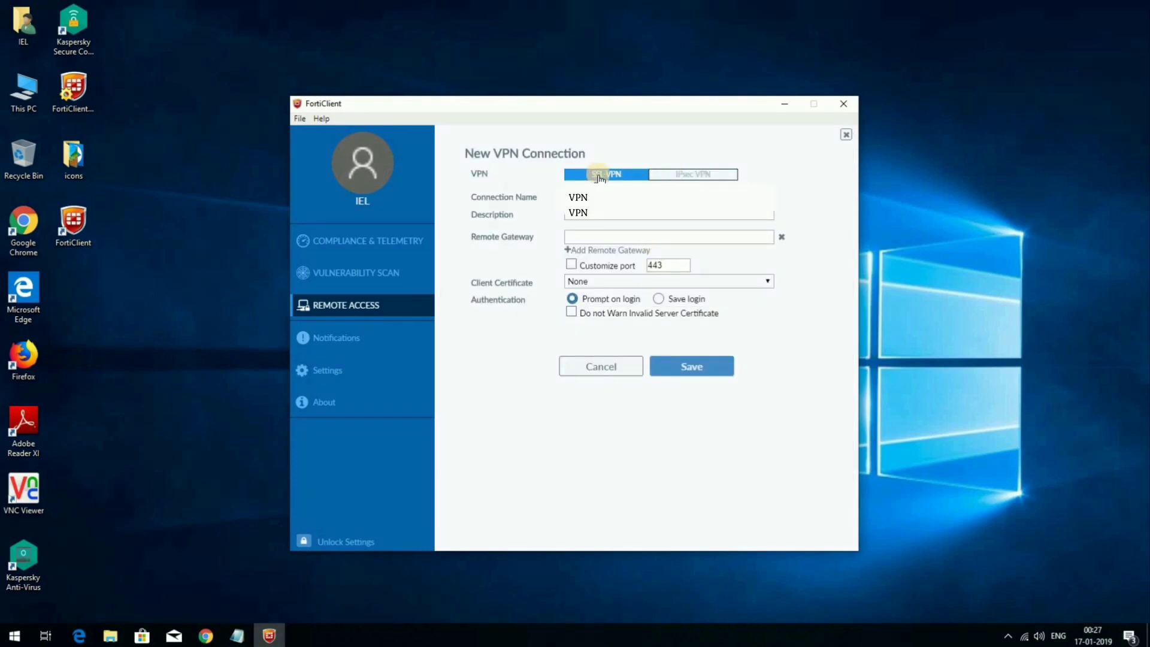
{"action": "left_click", "coordinate": [693, 175]}
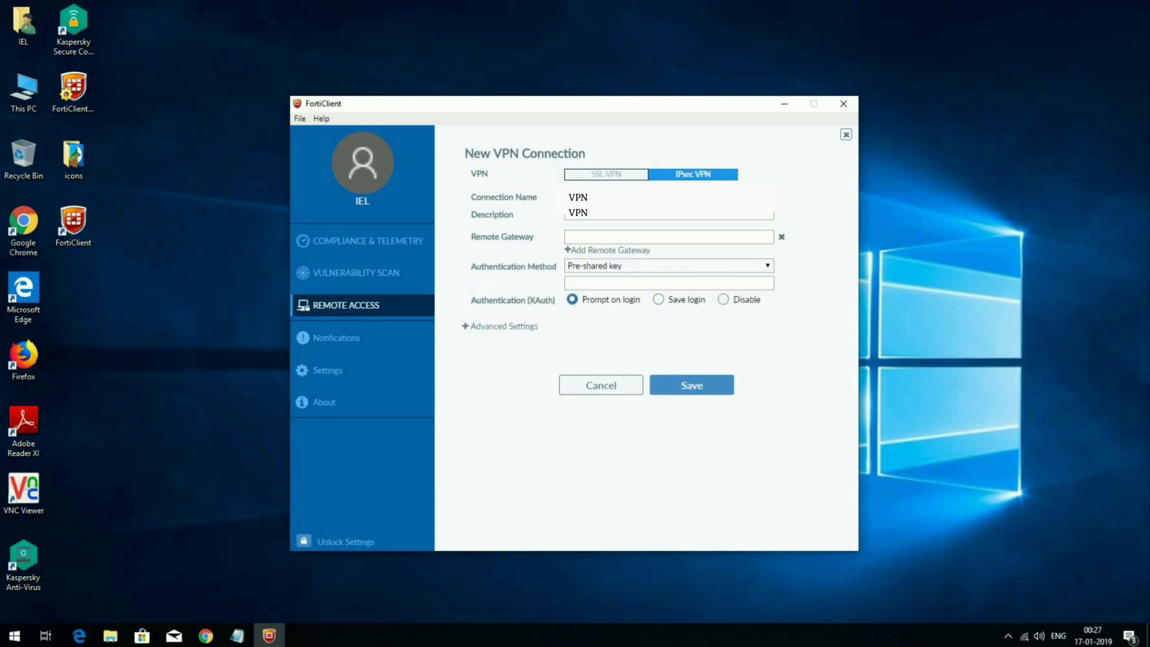
{"action": "left_click", "coordinate": [688, 175]}
{"action": "left_click", "coordinate": [595, 217]}
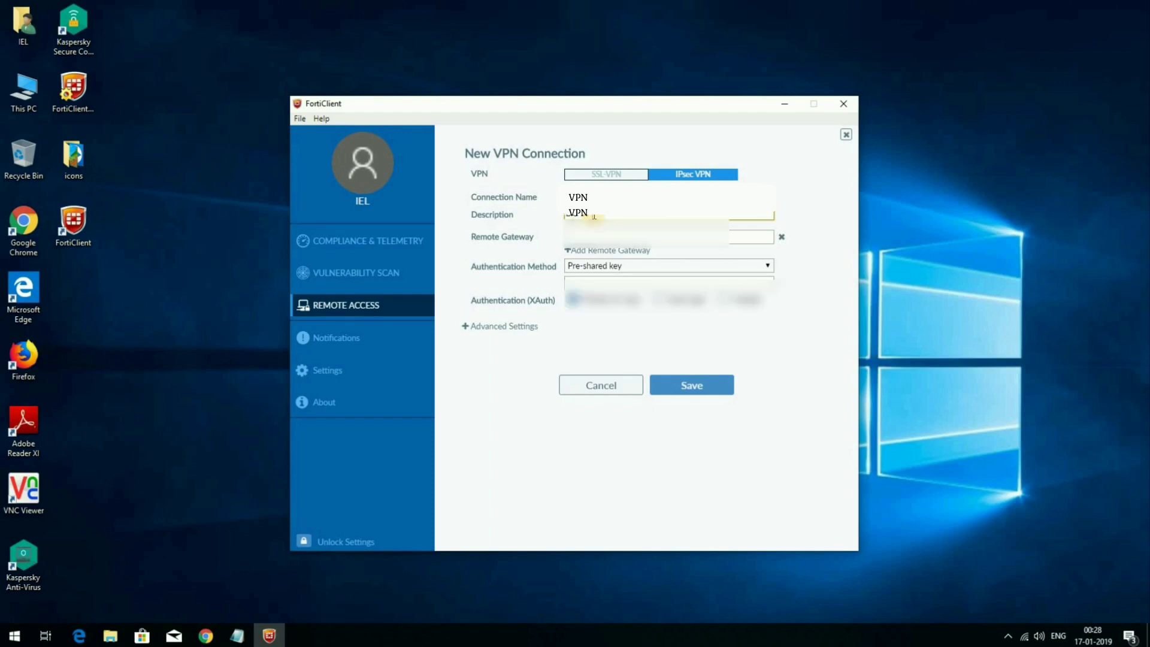
{"action": "left_click", "coordinate": [589, 236]}
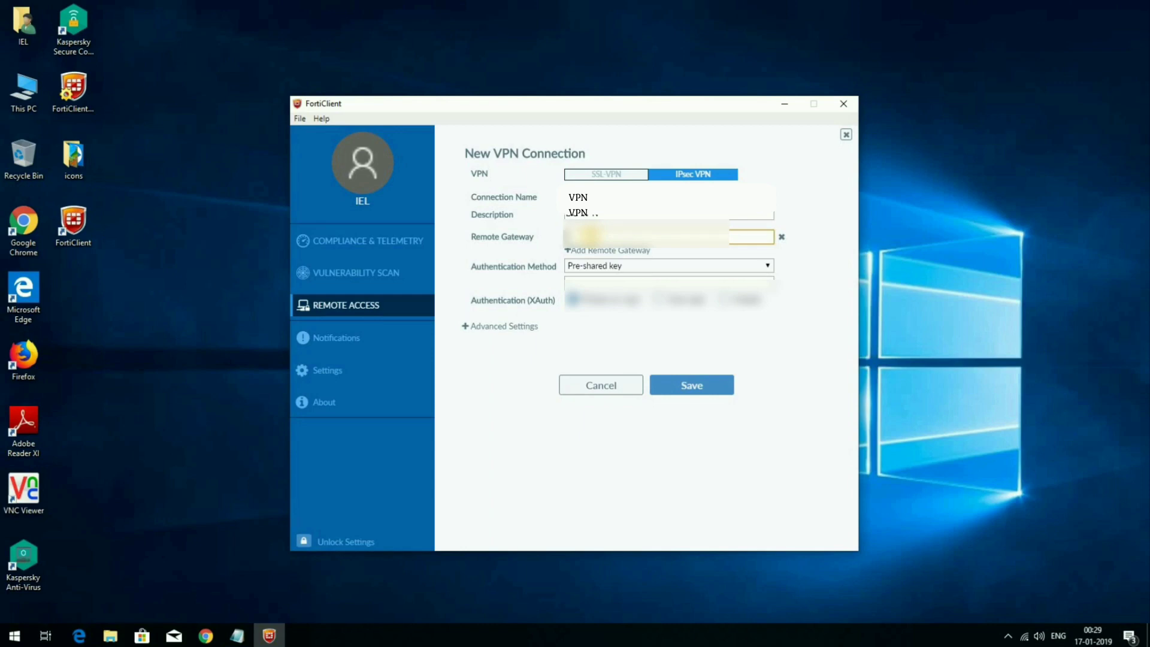
{"action": "key", "text": "ctrl+v"}
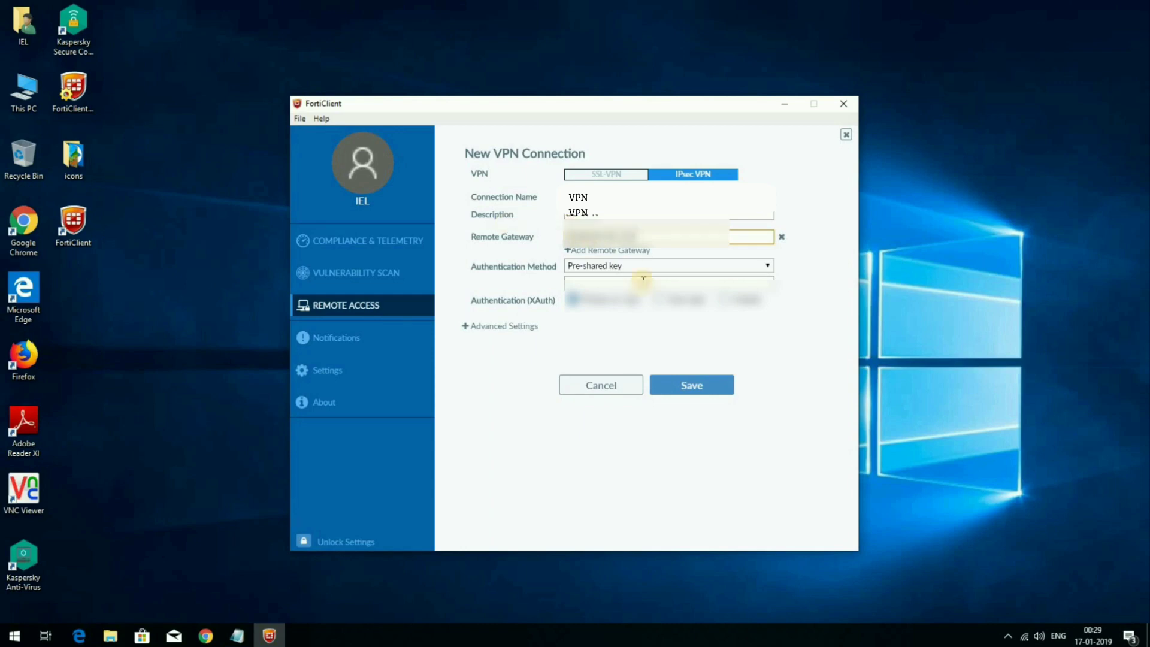
{"action": "left_click", "coordinate": [620, 279]}
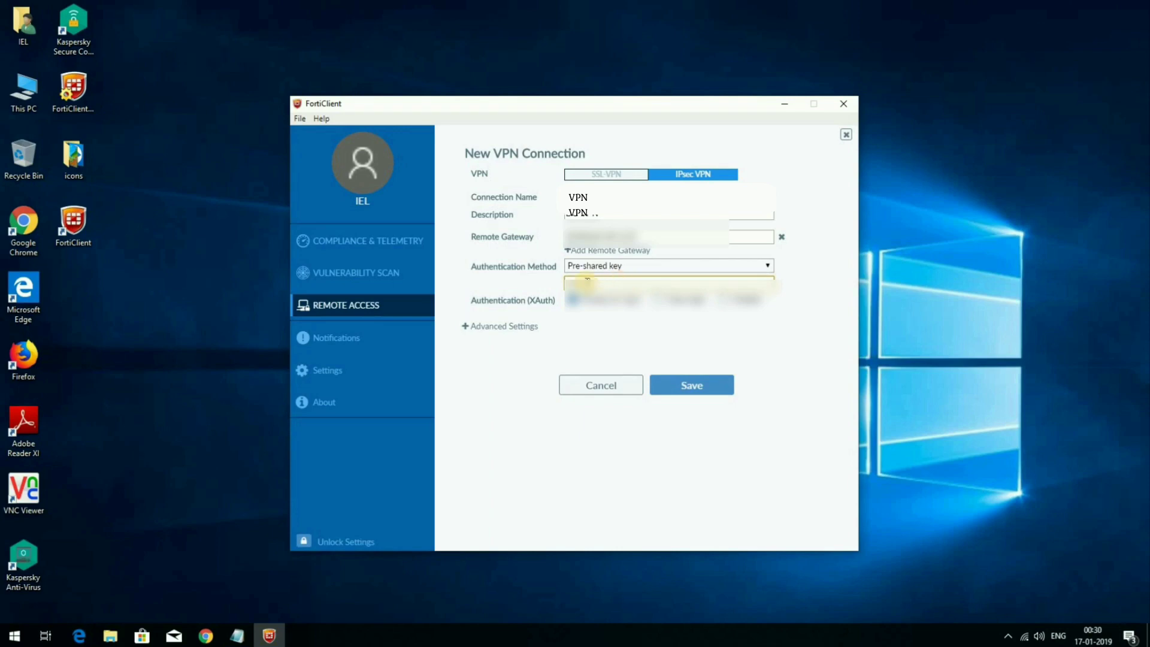
{"action": "left_click", "coordinate": [690, 386]}
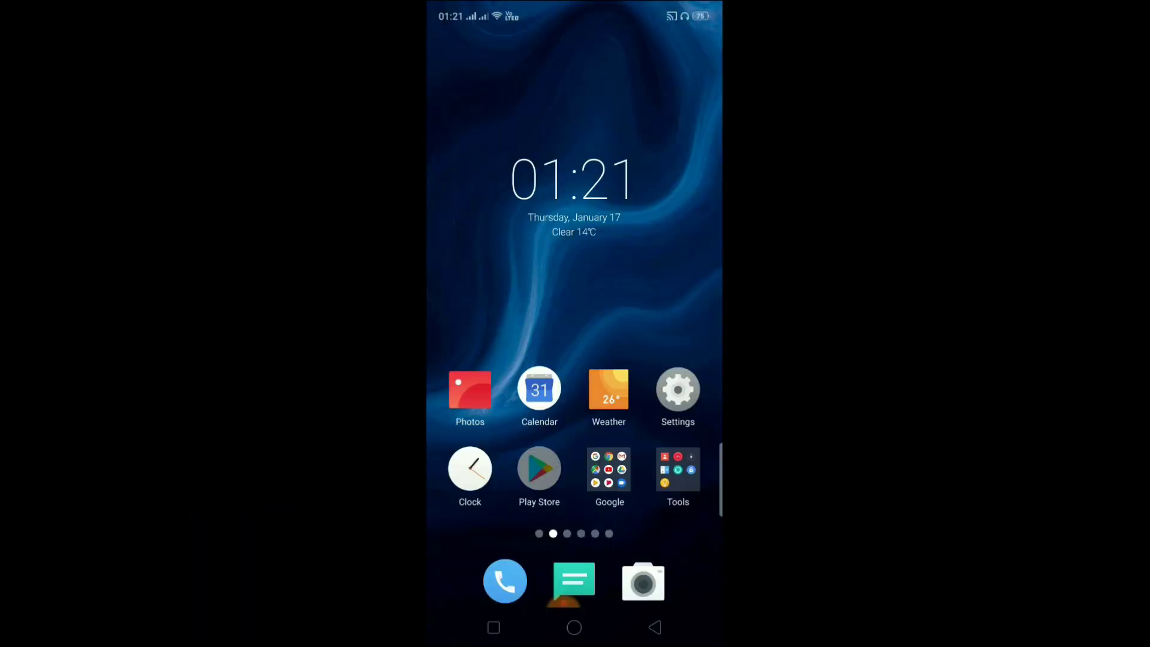
Step: Search the Play Store for 'fortitoke', install FortiToken Mobile, and open it
{"action": "left_click", "coordinate": [539, 468]}
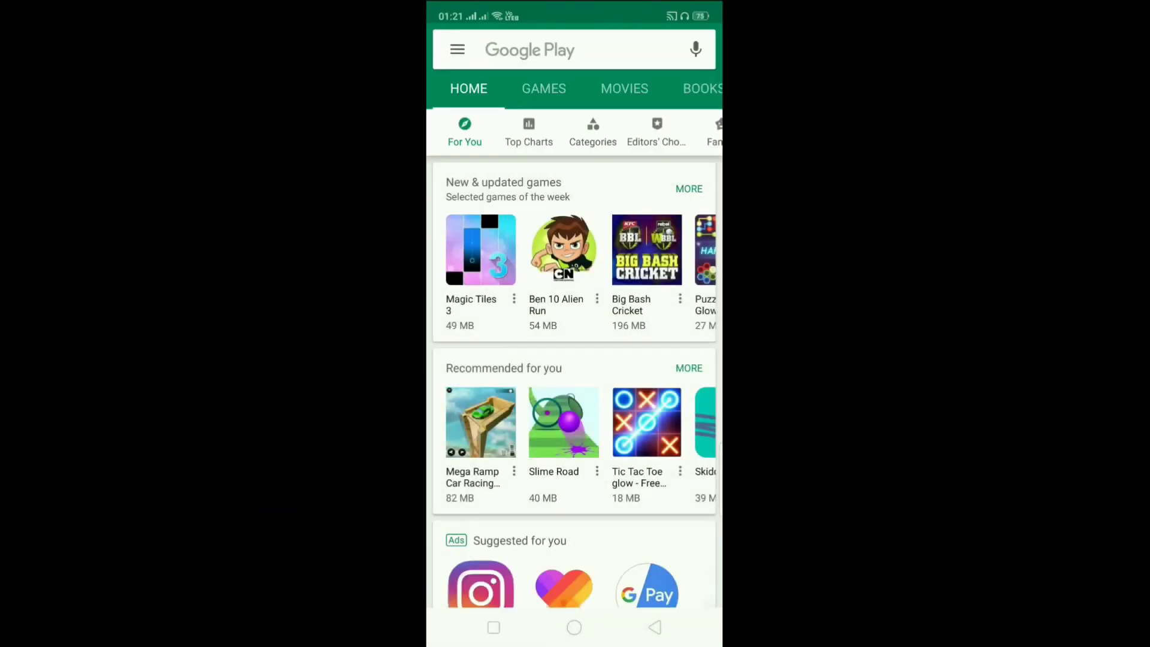
{"action": "left_click", "coordinate": [530, 50]}
{"action": "type", "text": "forti"}
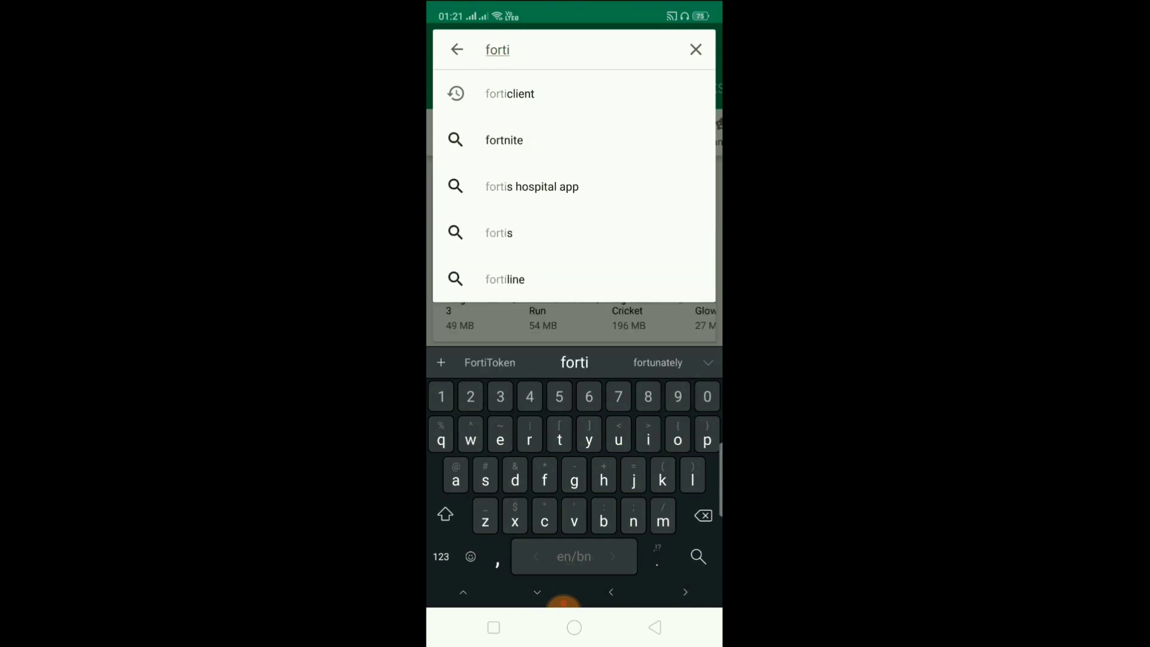
{"action": "type", "text": "toke"}
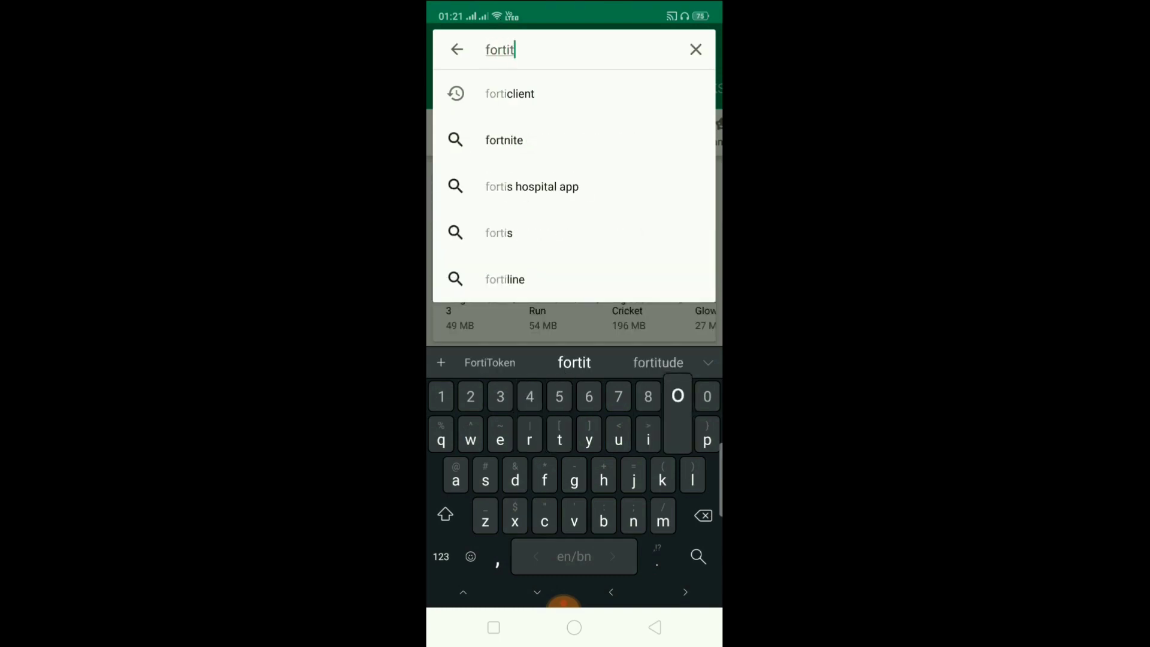
{"action": "left_click", "coordinate": [531, 94]}
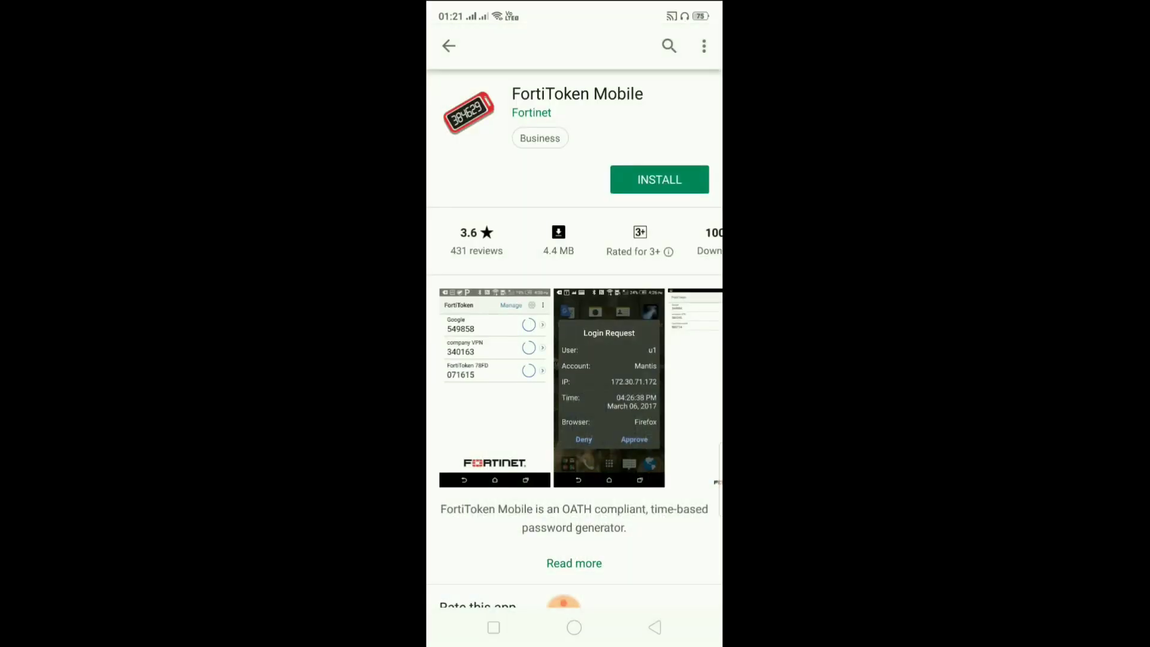
{"action": "left_click", "coordinate": [660, 180]}
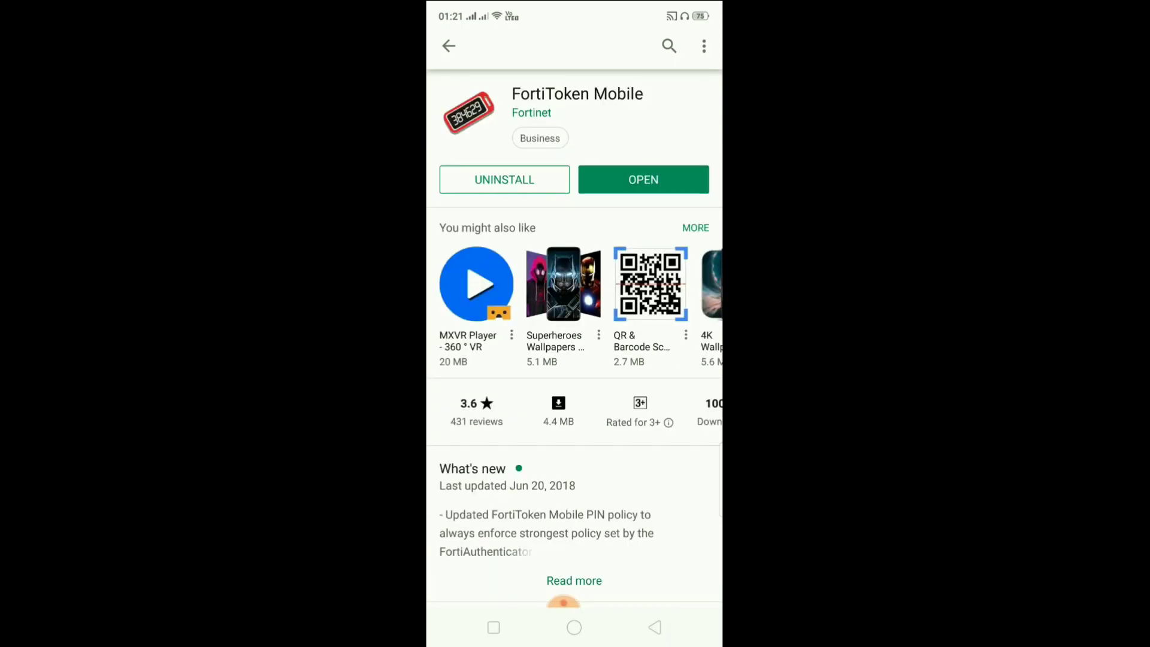
{"action": "left_click", "coordinate": [643, 180]}
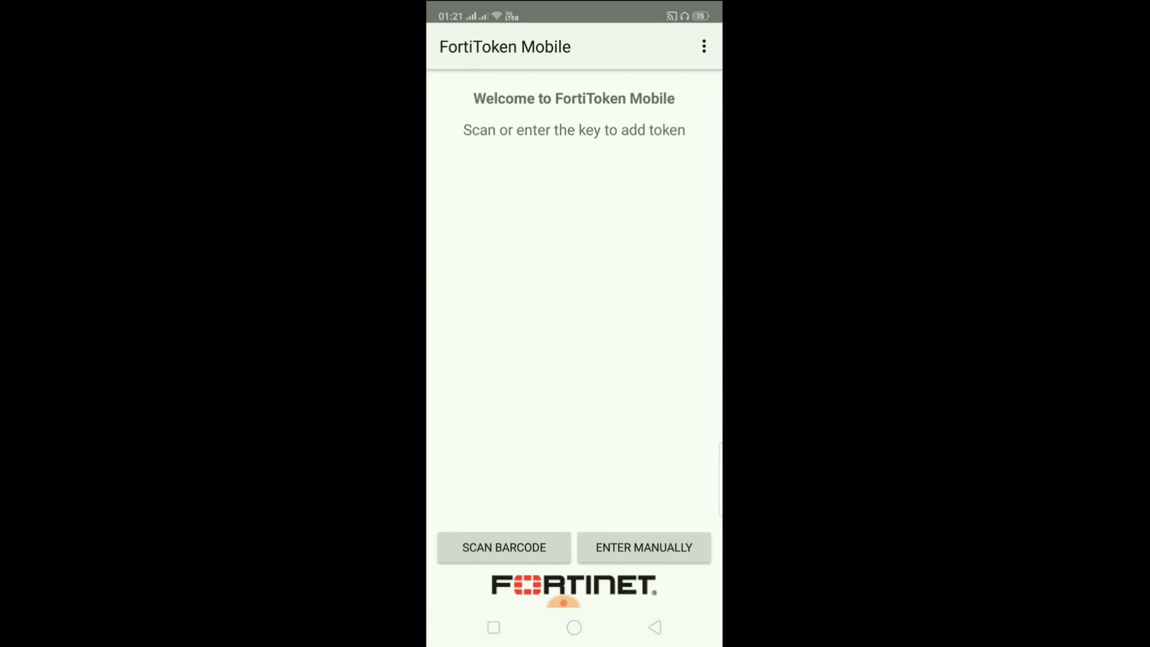
Step: Manually add a Fortinet token account with the user's e-mail and pasted activation key
{"action": "left_click", "coordinate": [644, 548]}
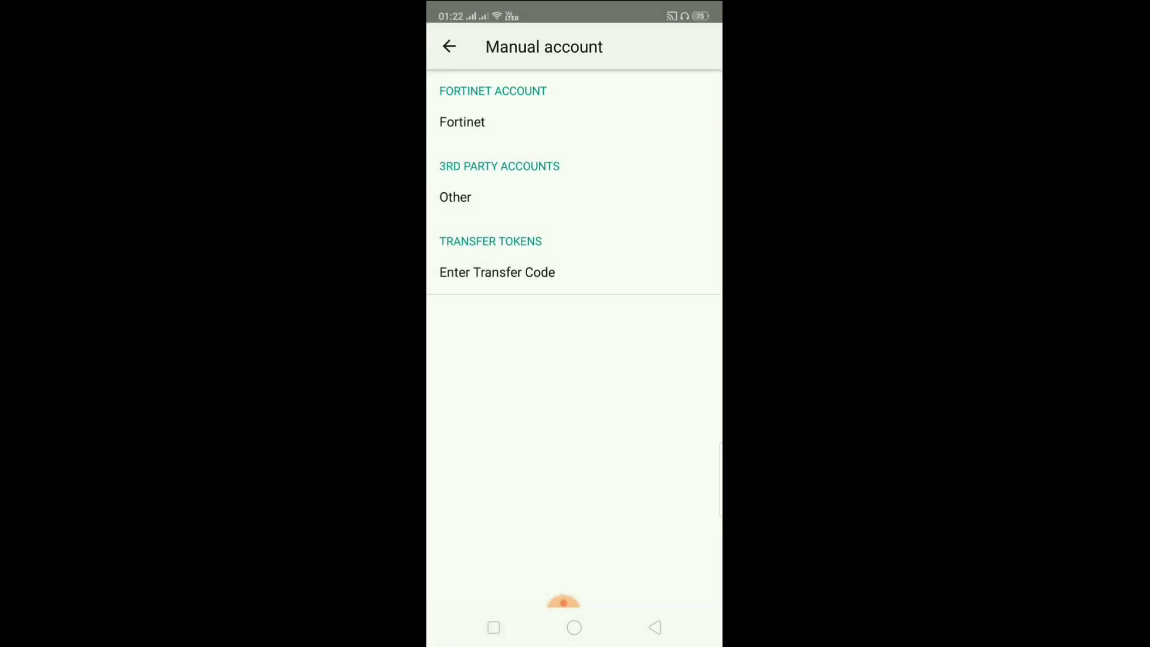
{"action": "left_click", "coordinate": [462, 122]}
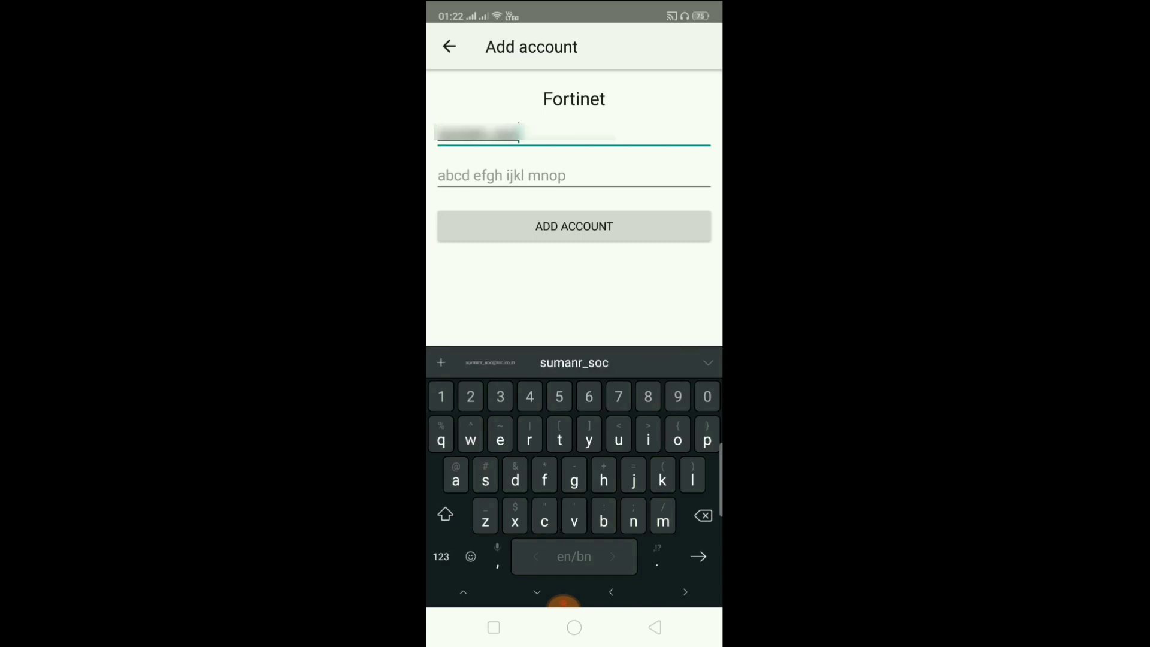
{"action": "left_click", "coordinate": [479, 175]}
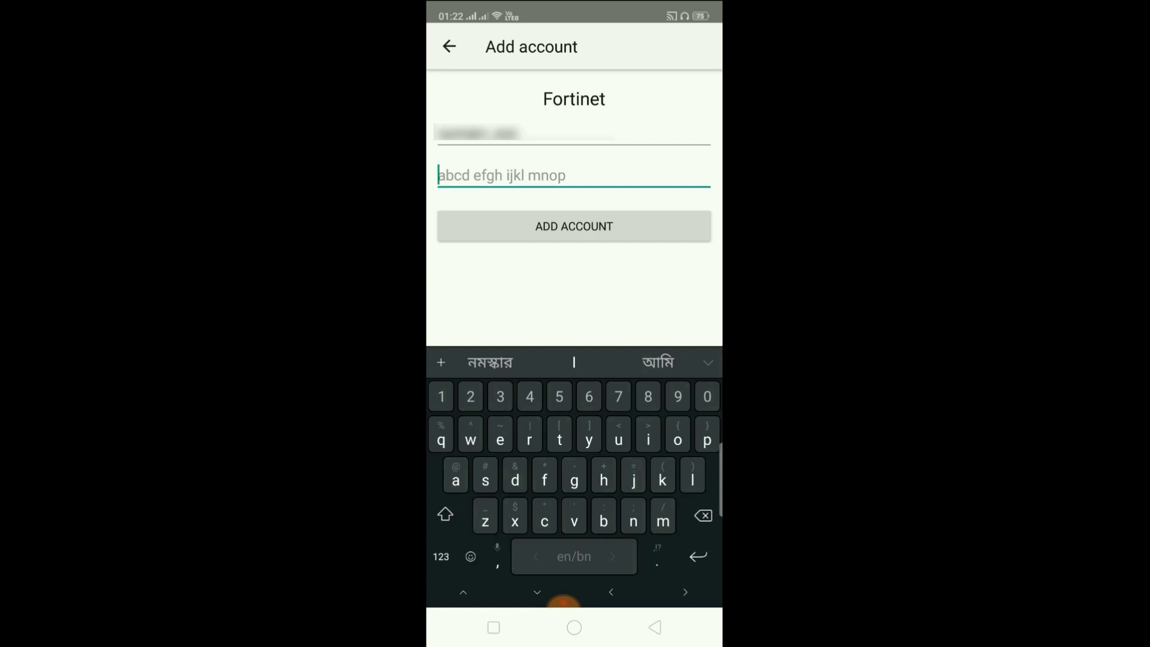
{"action": "key", "text": "shift"}
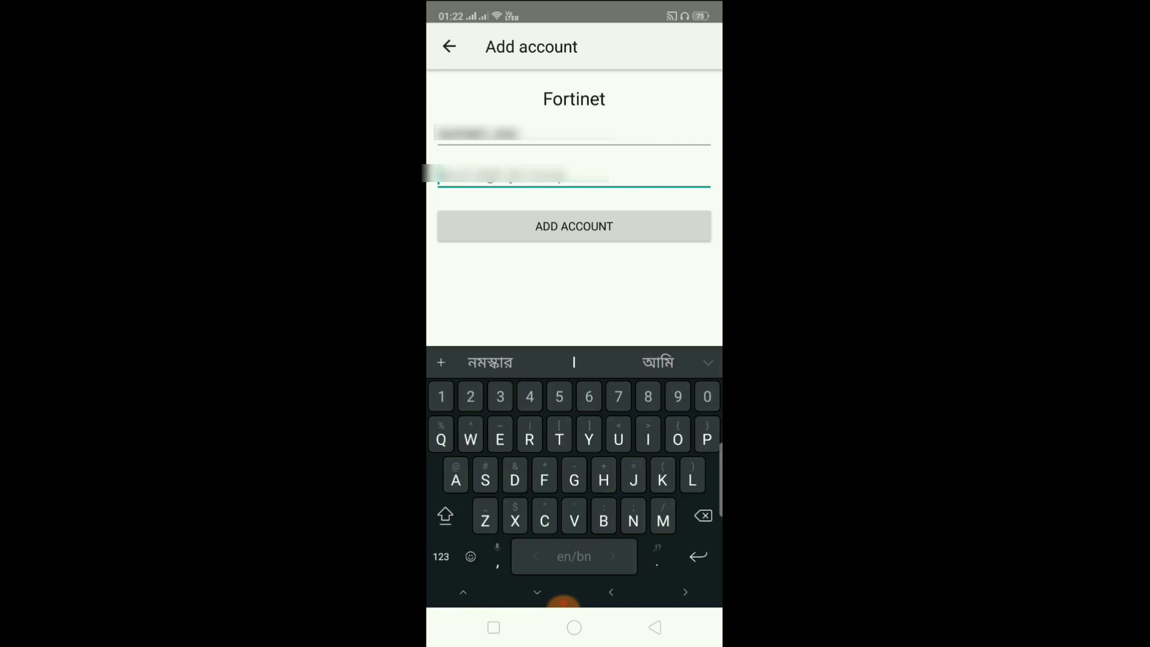
{"action": "key", "text": "ctrl+v"}
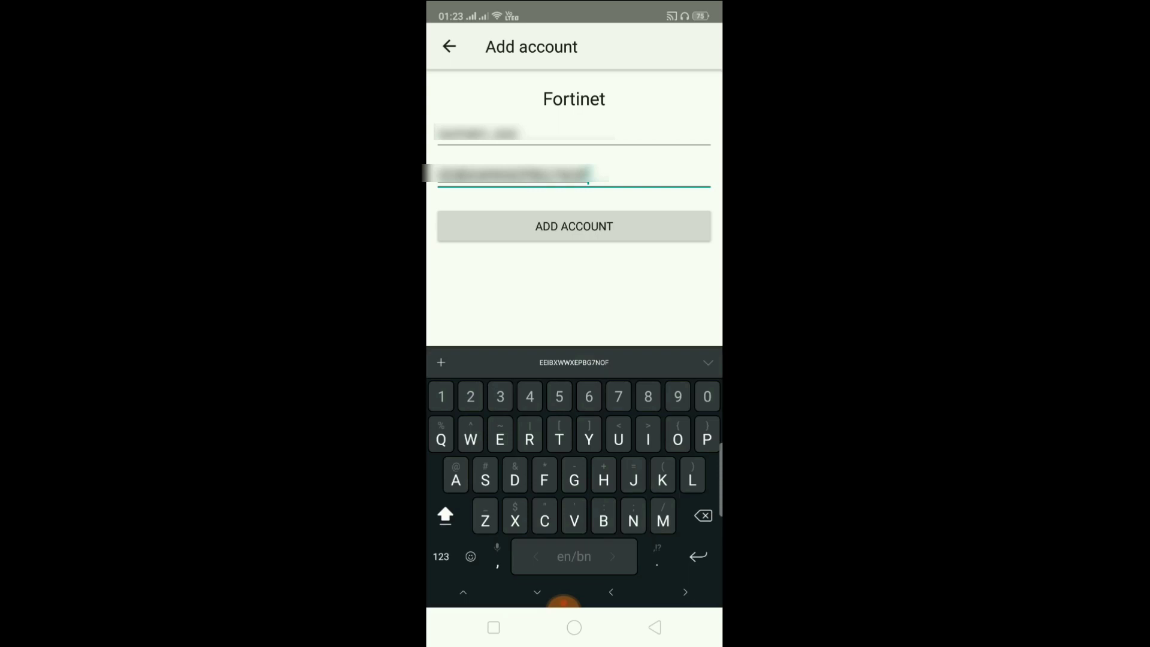
{"action": "left_click", "coordinate": [574, 226]}
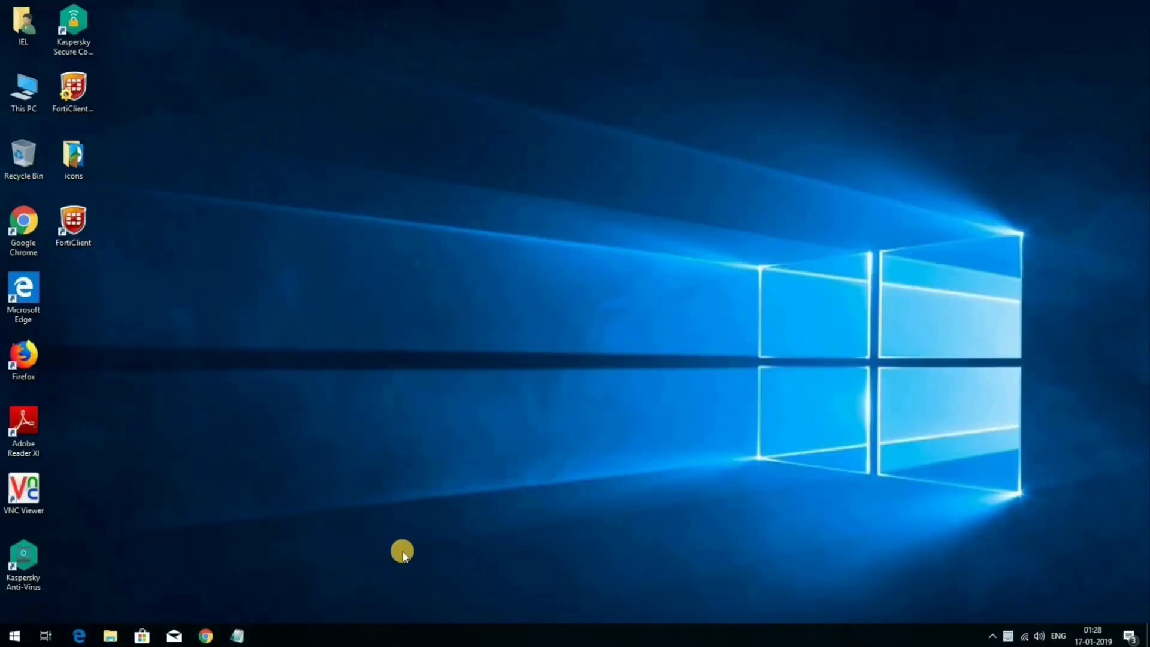
Step: After a Windows search for 'FORTINET', open the running FortiClient from its tray icon
{"action": "left_click", "coordinate": [74, 223]}
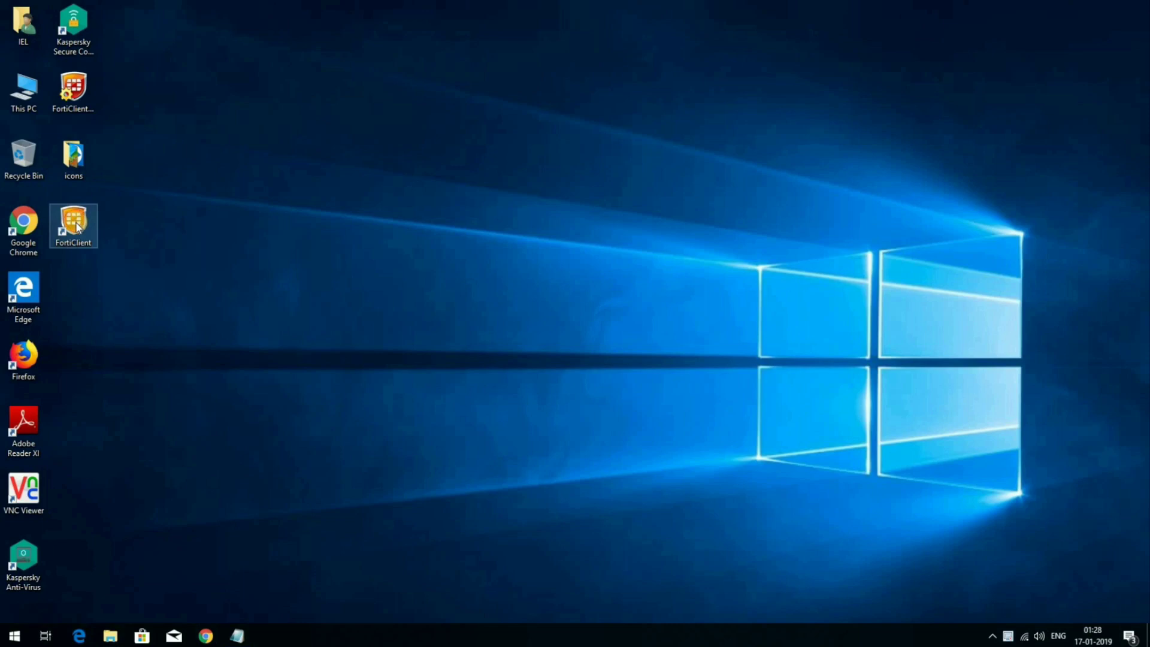
{"action": "left_click", "coordinate": [62, 562]}
{"action": "key", "text": "super+x"}
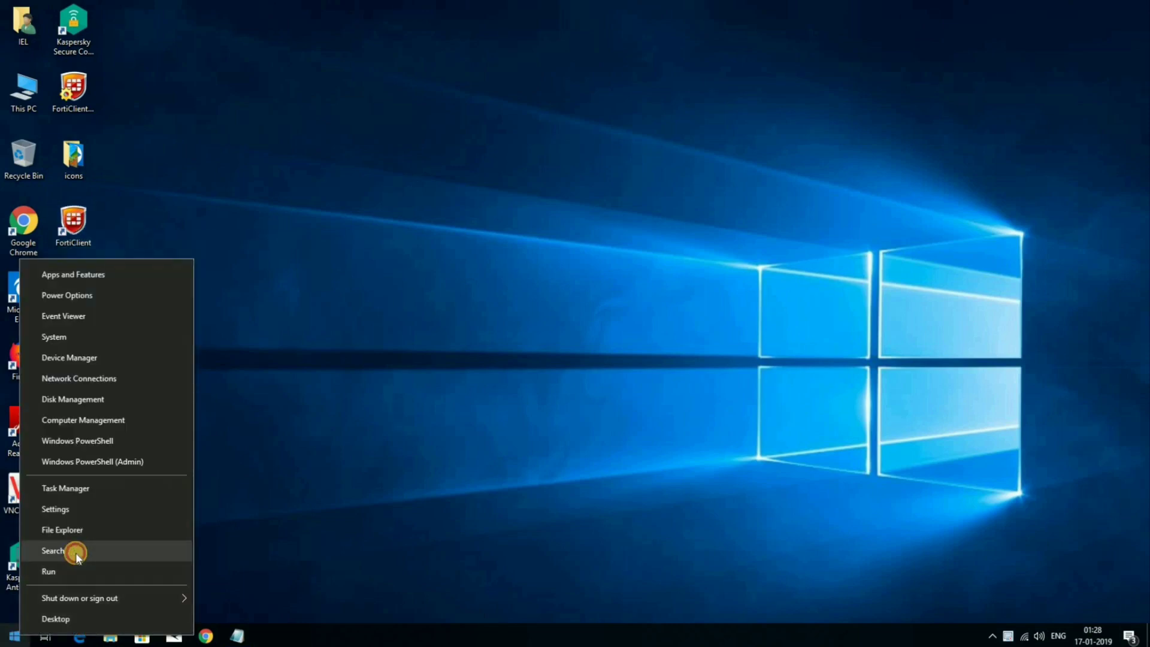
{"action": "left_click", "coordinate": [76, 553]}
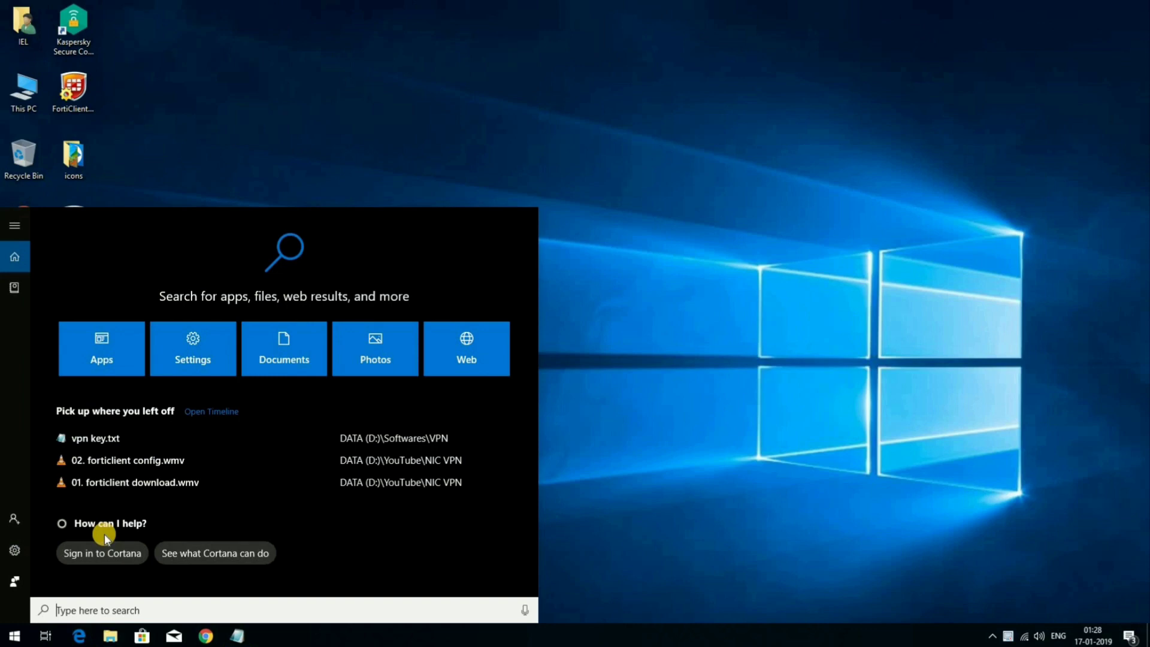
{"action": "type", "text": "FORTI"}
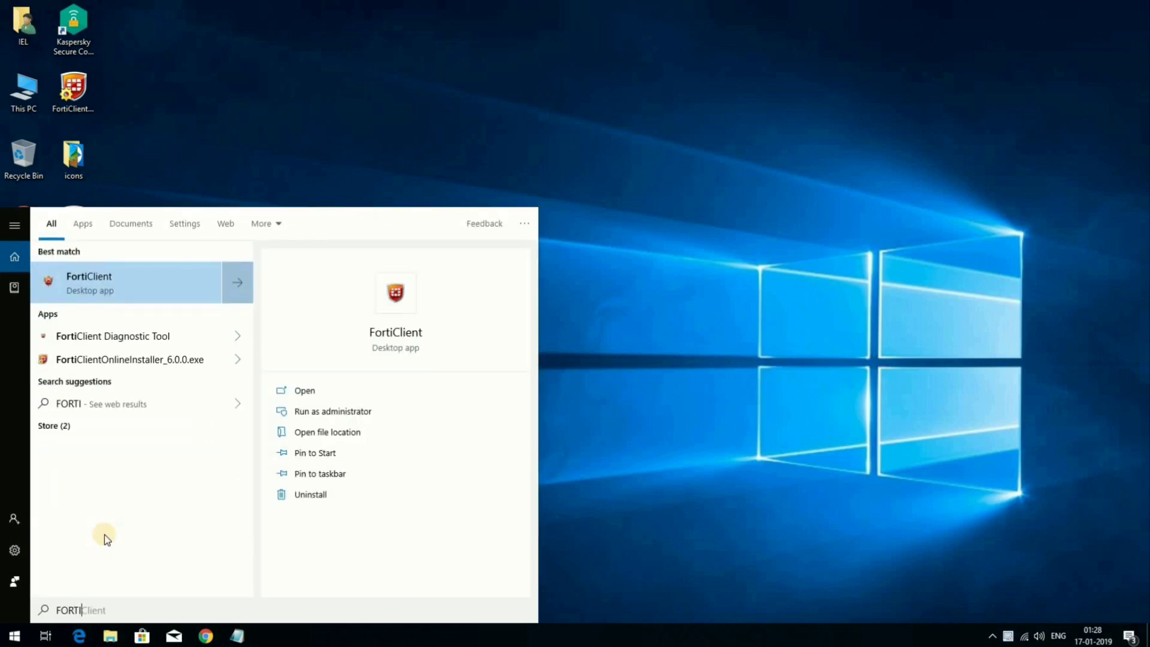
{"action": "type", "text": "NET"}
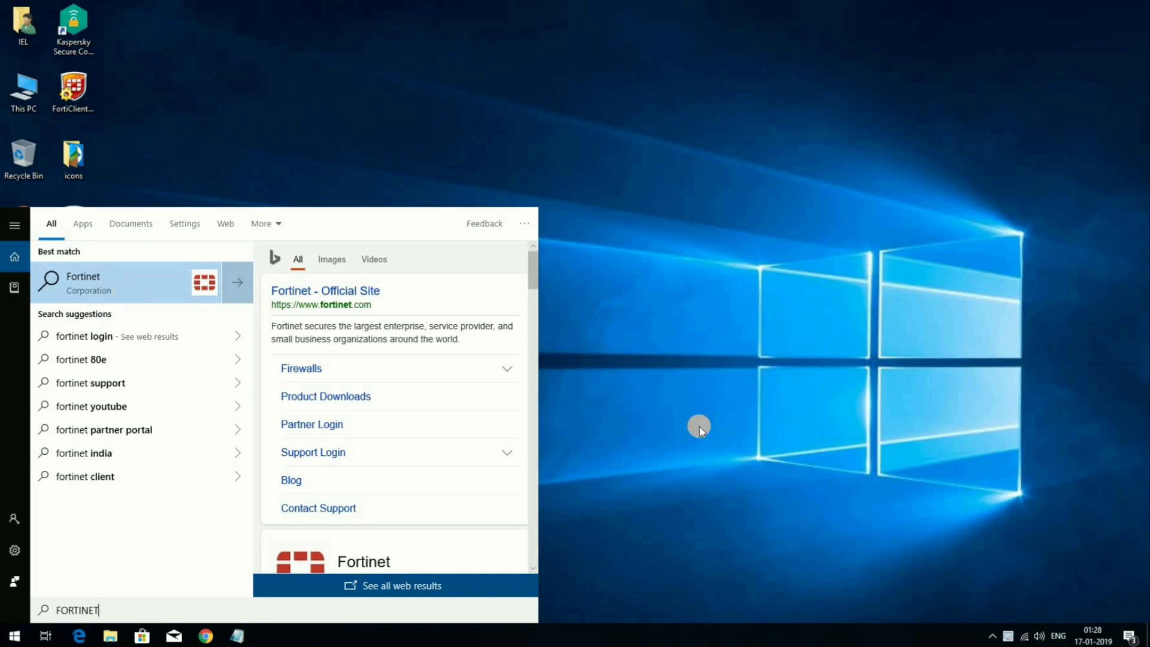
{"action": "left_click", "coordinate": [709, 447]}
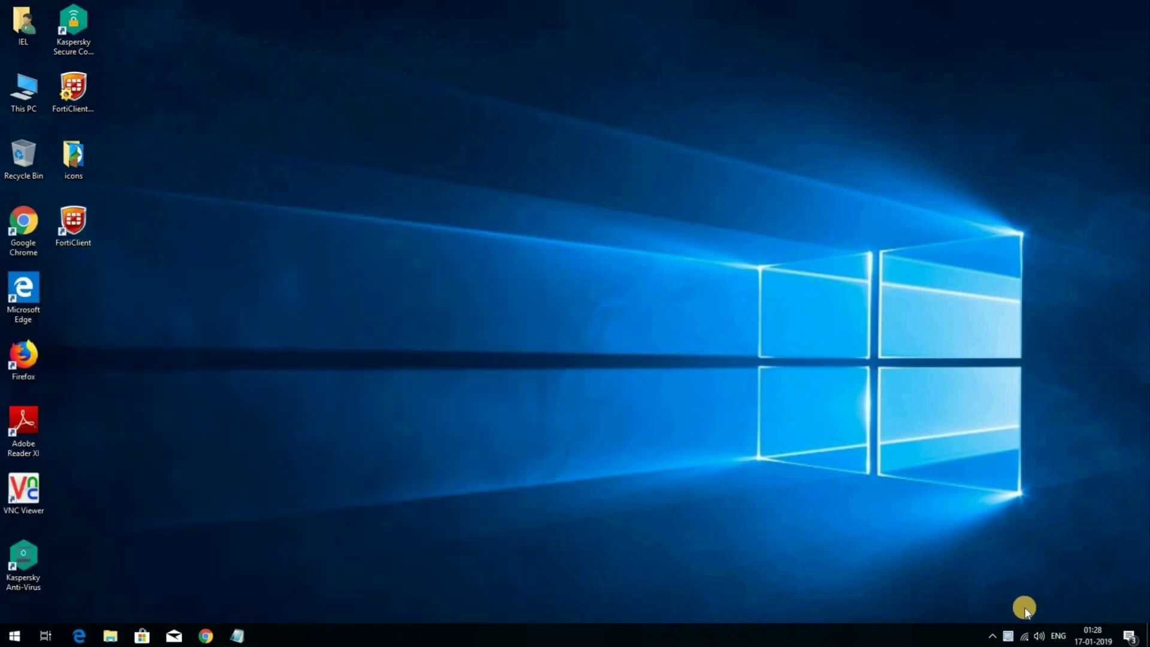
{"action": "left_click", "coordinate": [993, 636]}
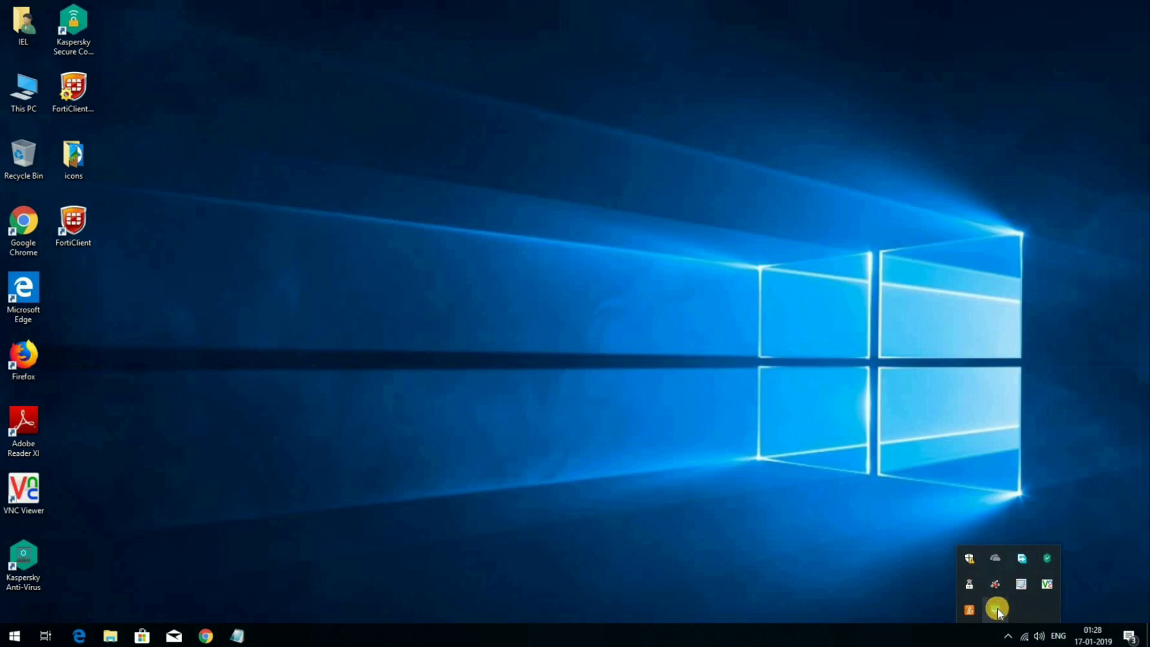
{"action": "double_click", "coordinate": [997, 611]}
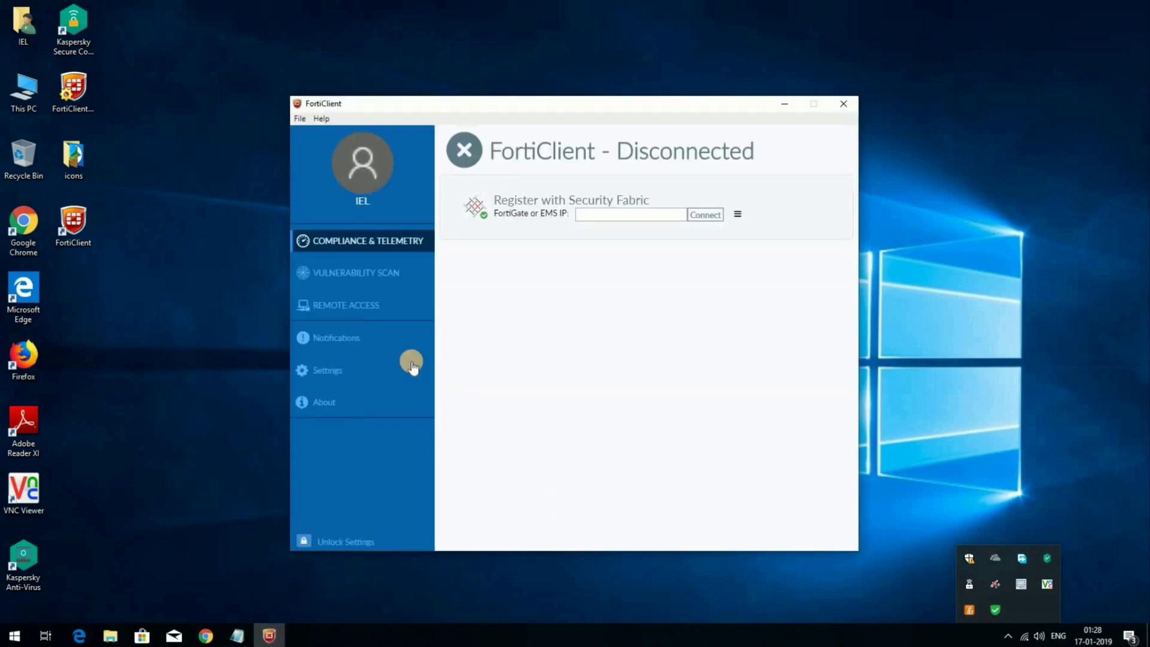
Step: On Remote Access, enter username 'user' and the account password, then connect
{"action": "left_click", "coordinate": [347, 305]}
{"action": "left_click", "coordinate": [687, 375]}
{"action": "left_click", "coordinate": [660, 376]}
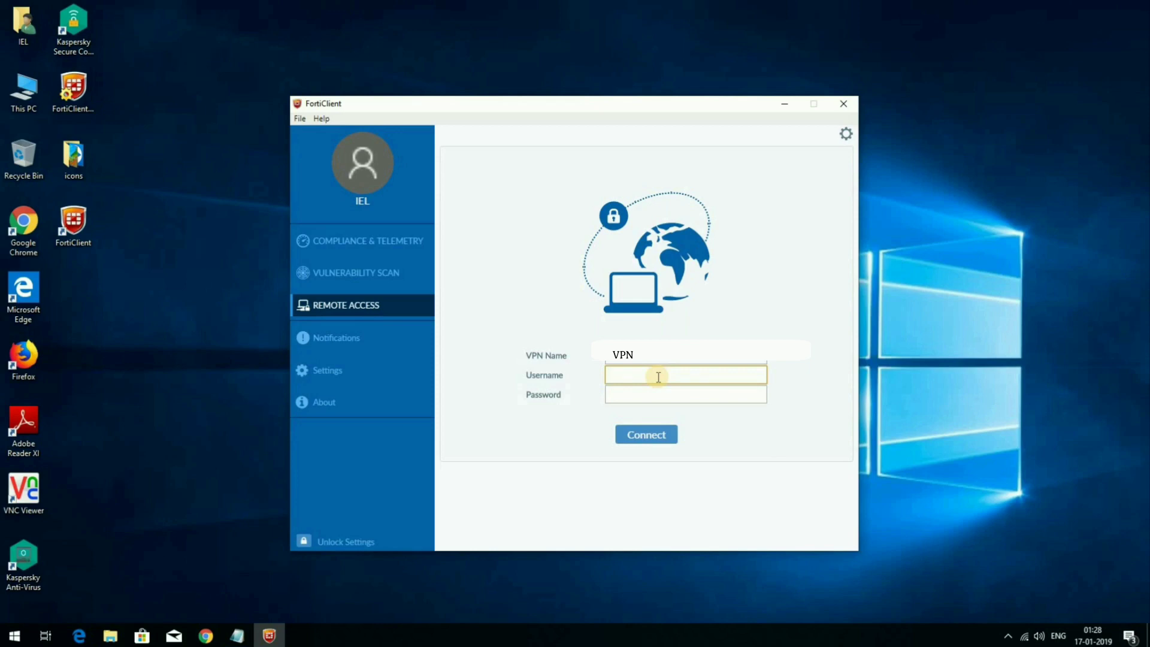
{"action": "type", "text": "user"}
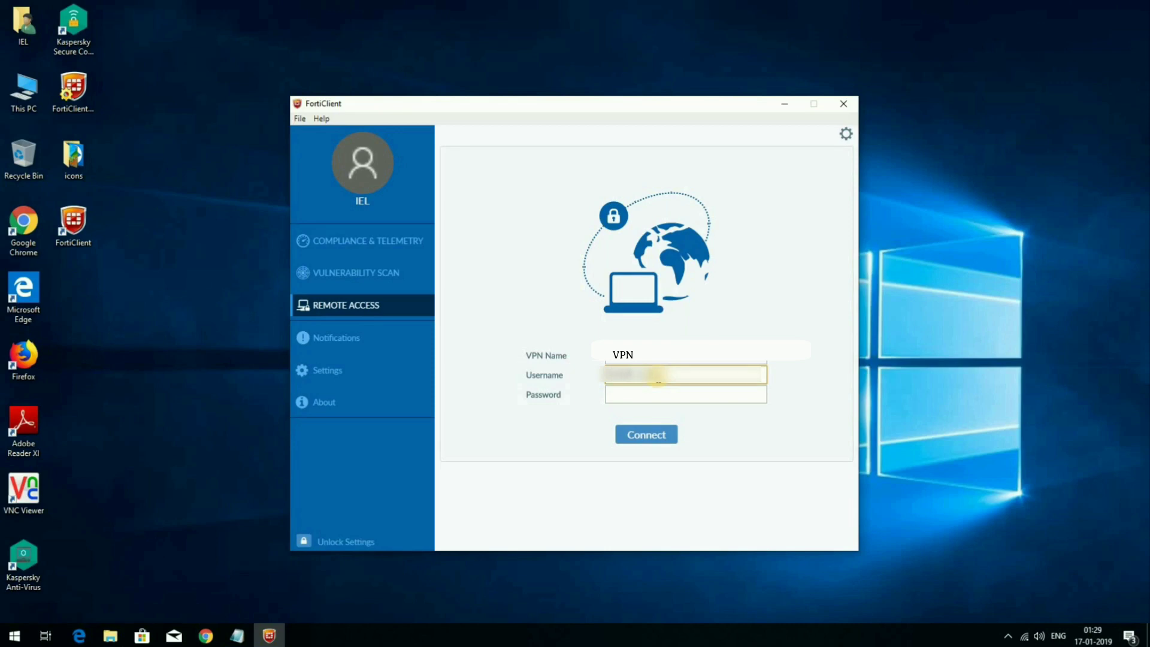
{"action": "left_click", "coordinate": [616, 396]}
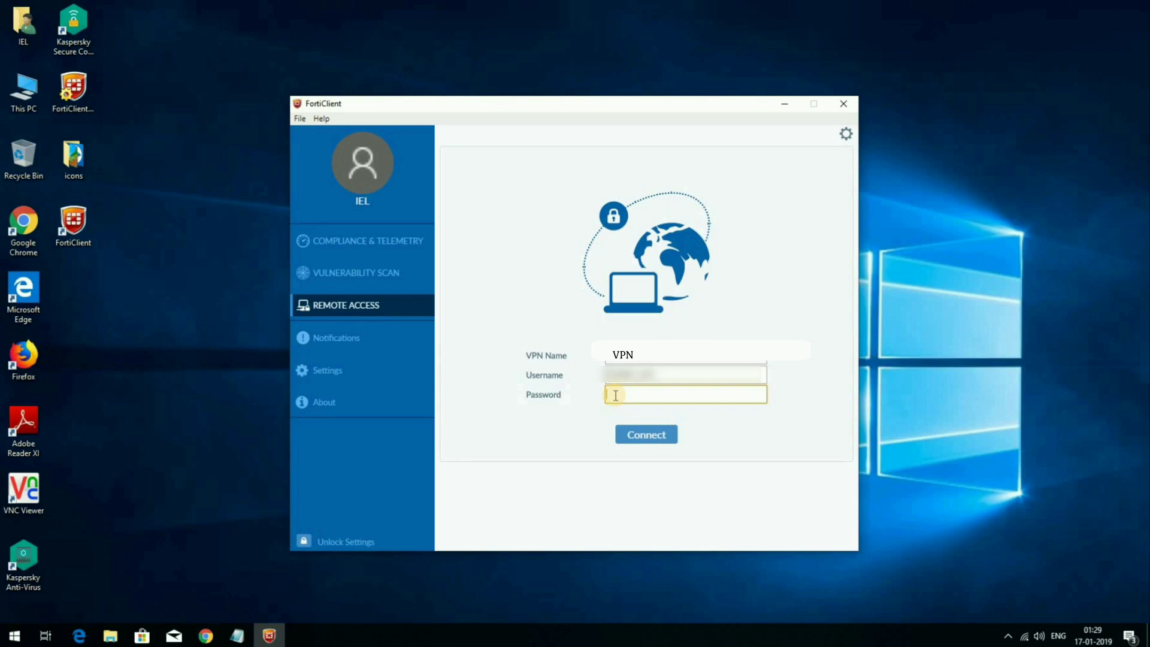
{"action": "type", "text": "•••••••••••"}
{"action": "left_click", "coordinate": [646, 435]}
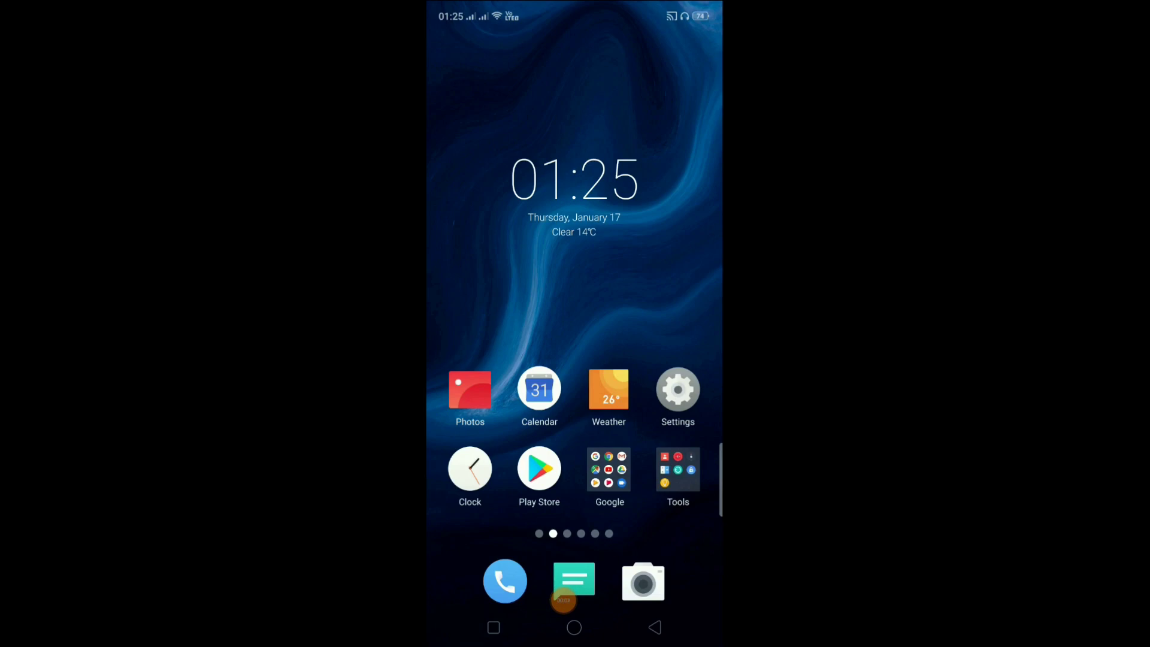
Step: Launch FortiToken Mobile from the next home screen page to display a fresh one-time code
{"action": "left_click_drag", "start_coordinate": [659, 299], "coordinate": [479, 299]}
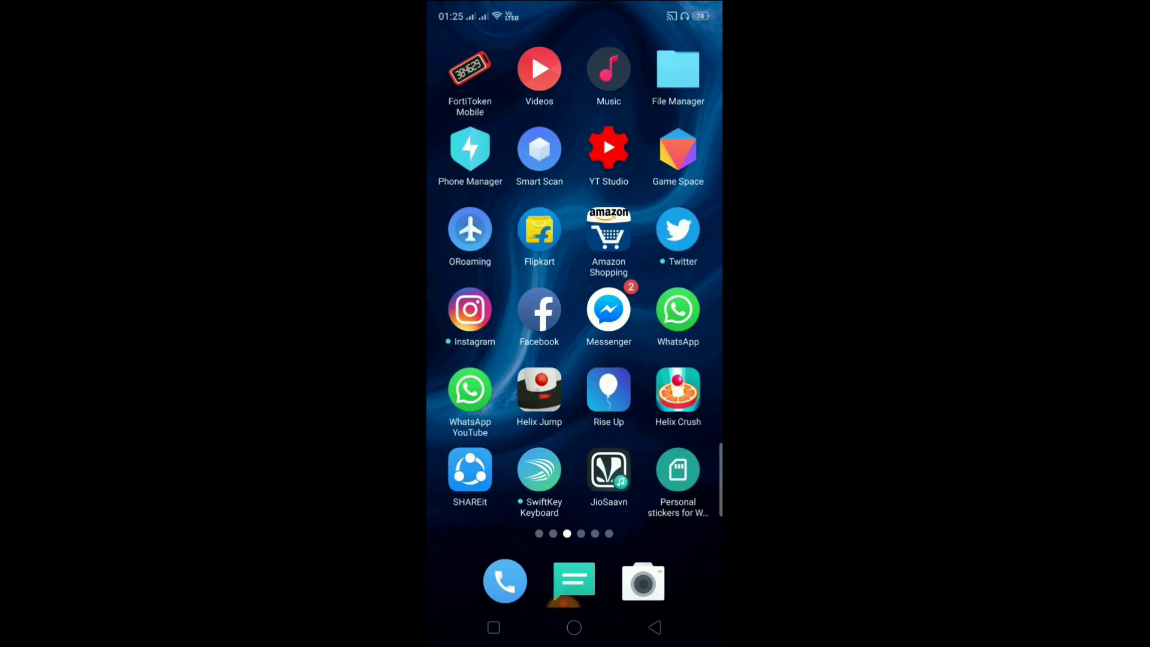
{"action": "left_click", "coordinate": [470, 69]}
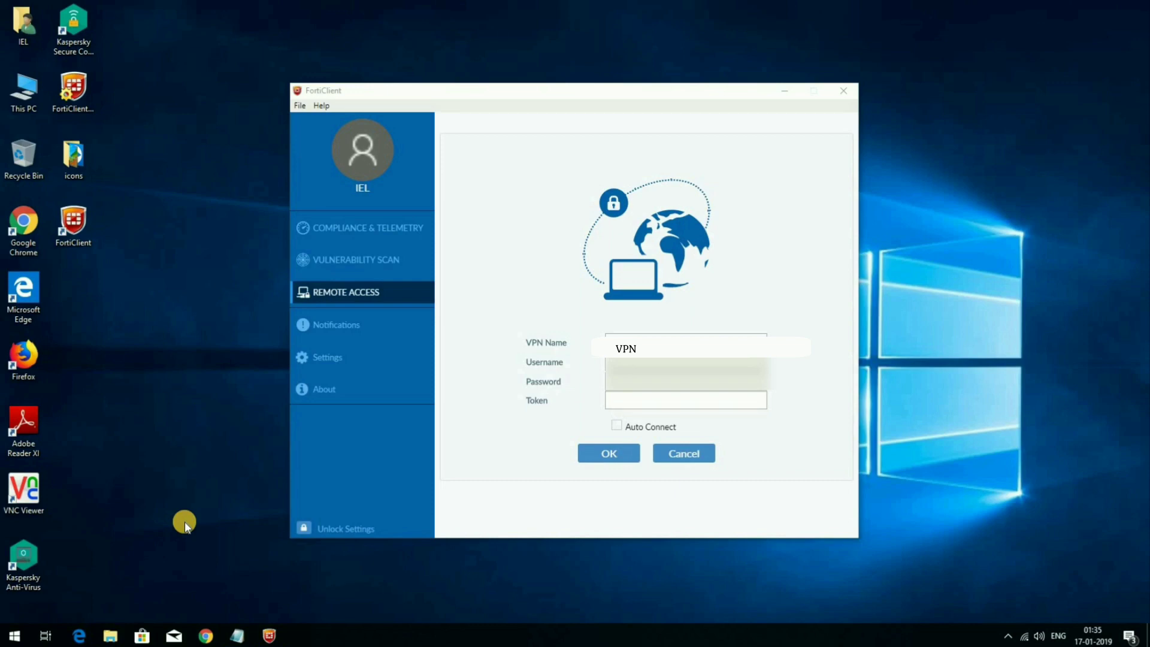
Step: Enter the FortiToken one-time code in the Token field and submit to connect the VPN
{"action": "left_click", "coordinate": [627, 401]}
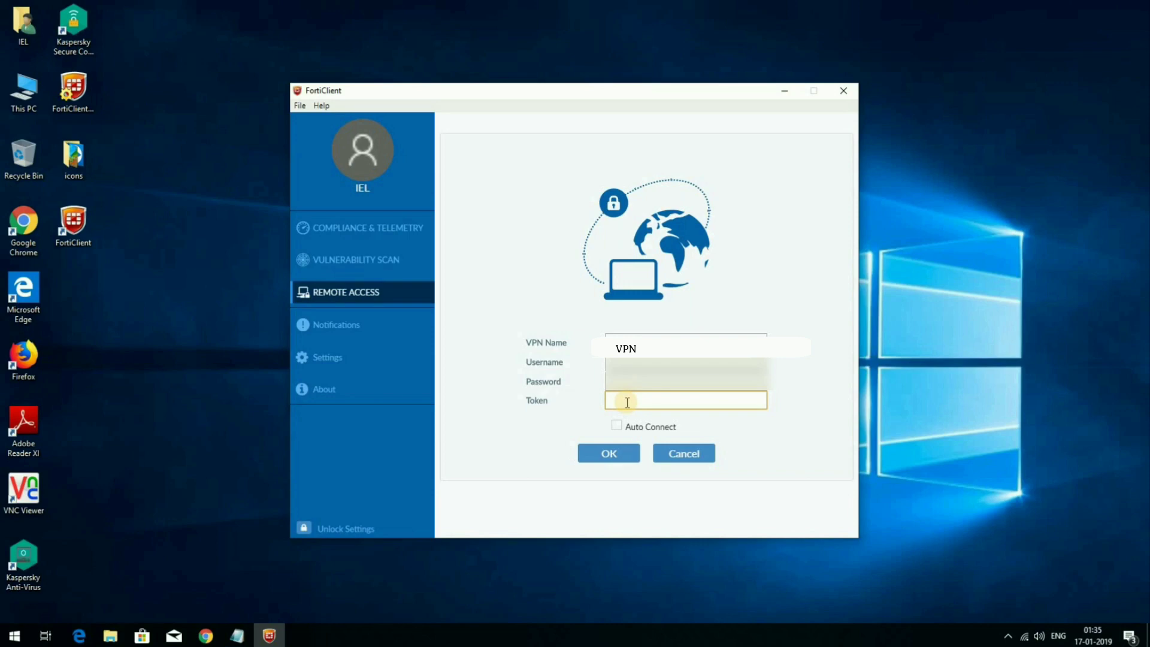
{"action": "left_click", "coordinate": [608, 456]}
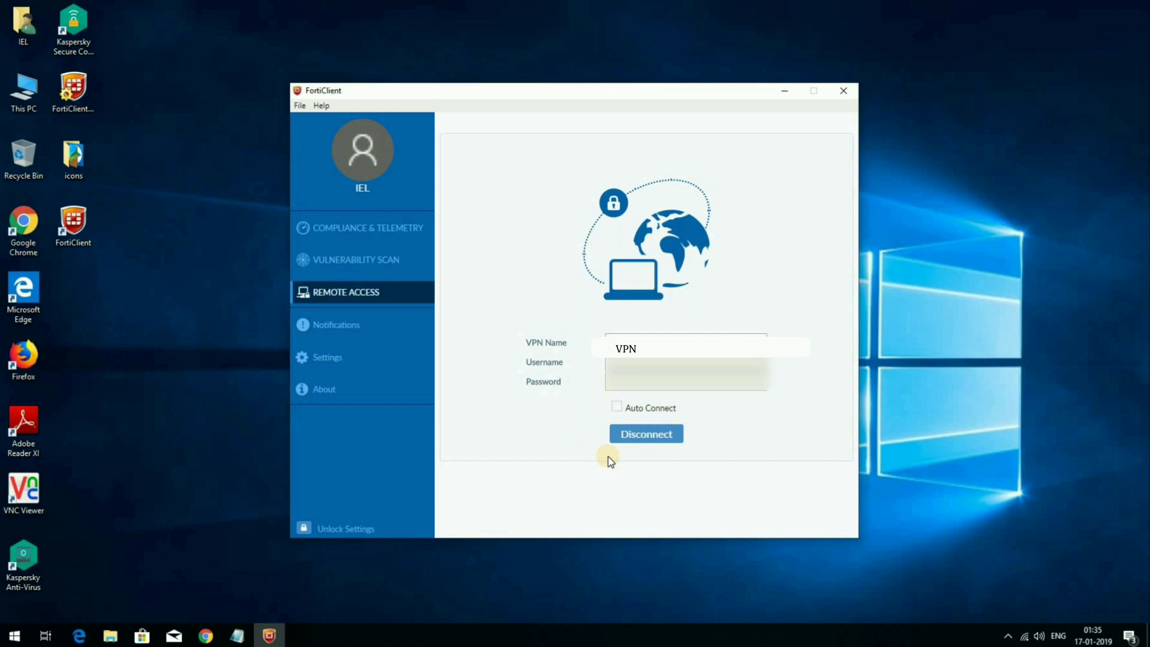